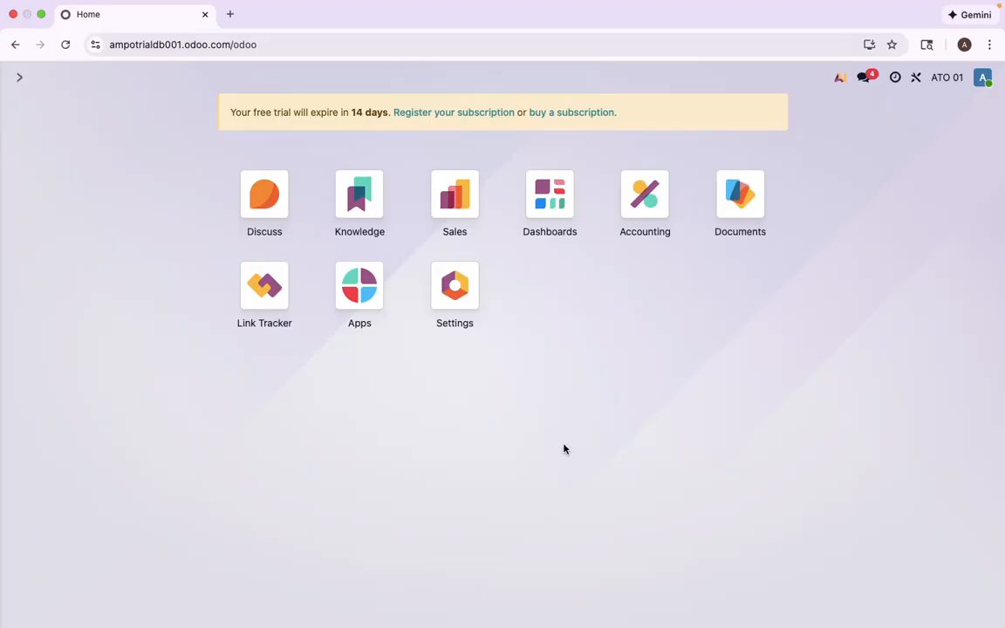
- Open the Test Customer invoice from the customer invoices list in Accounting
{"action": "left_click", "coordinate": [448, 207]}
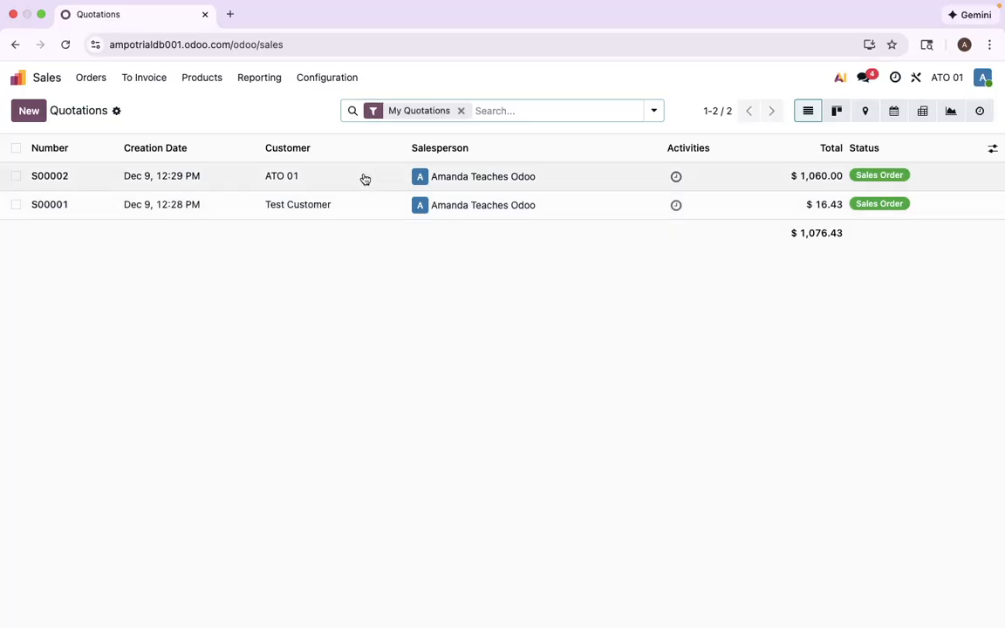
{"action": "left_click", "coordinate": [21, 79]}
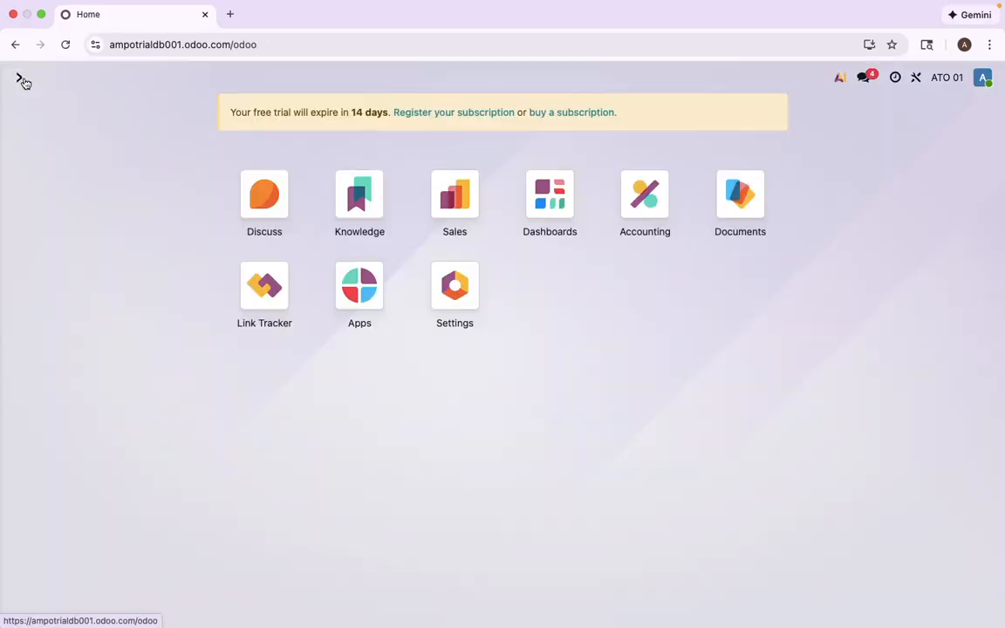
{"action": "left_click", "coordinate": [646, 186]}
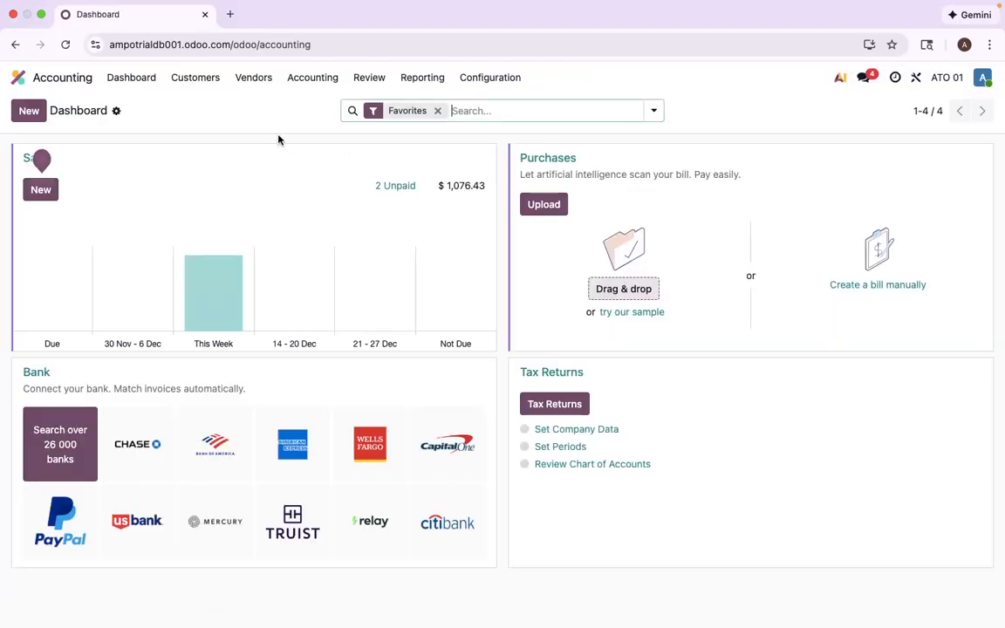
{"action": "left_click", "coordinate": [196, 79]}
{"action": "left_click", "coordinate": [203, 104]}
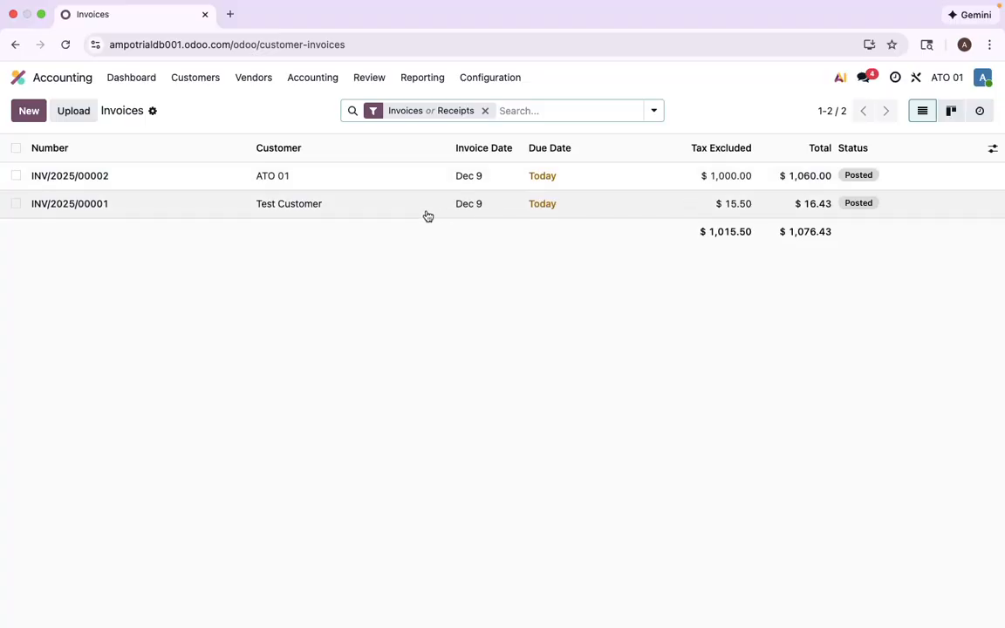
{"action": "left_click", "coordinate": [365, 212]}
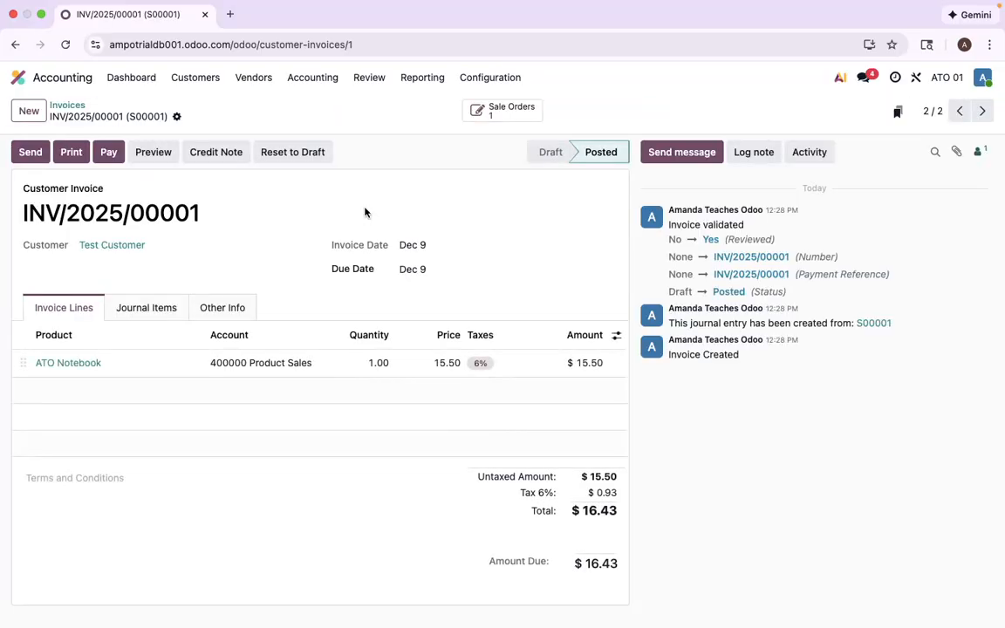
- Check which payment methods are offered when paying the Test Customer invoice, without creating a payment
{"action": "left_click", "coordinate": [108, 152]}
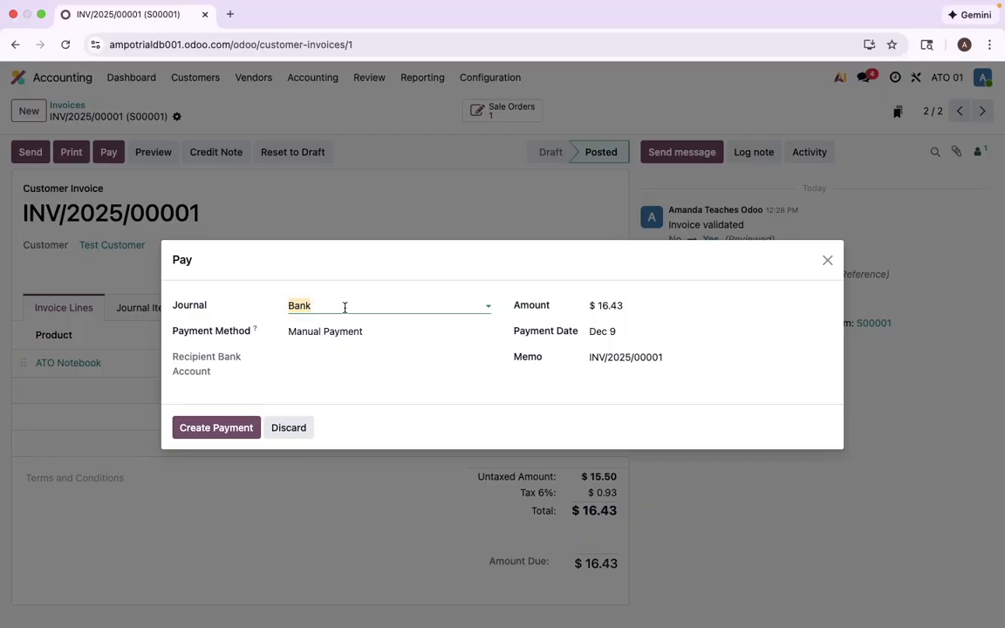
{"action": "left_click", "coordinate": [347, 330]}
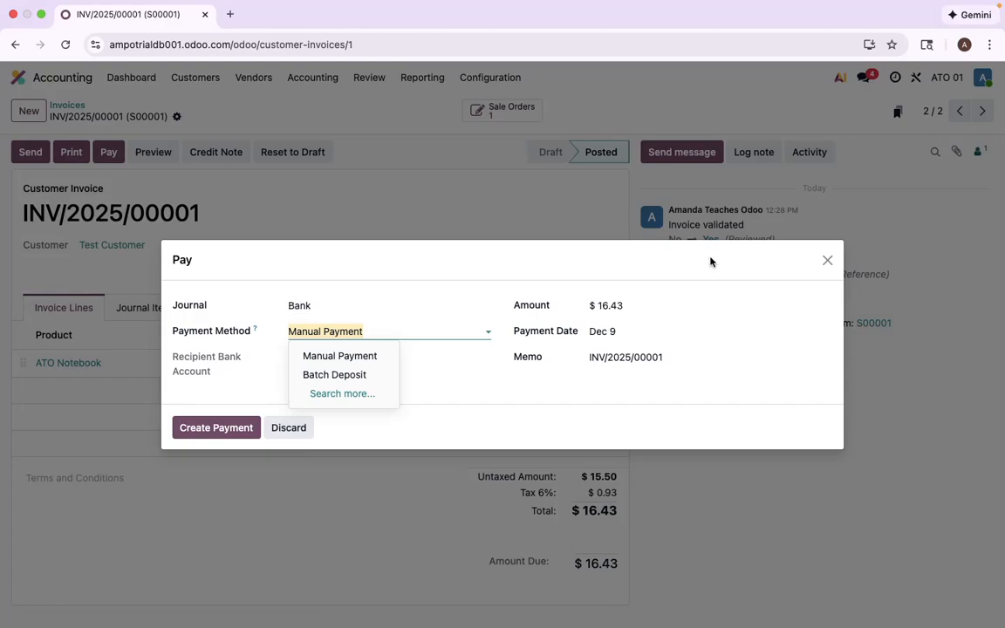
{"action": "left_click", "coordinate": [827, 260]}
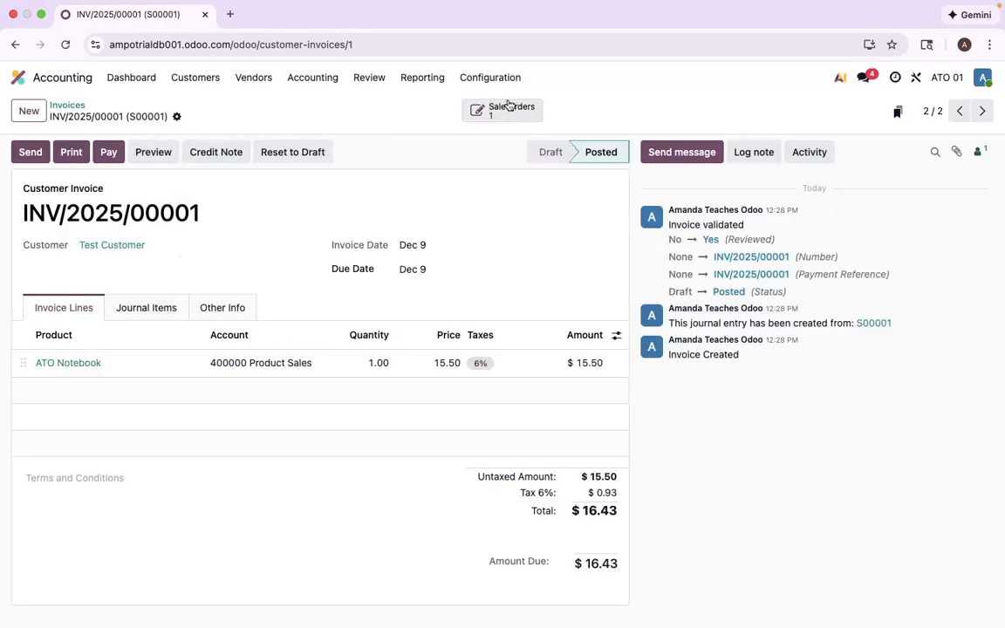
- Open the Bank journal's incoming payment methods in the accounting configuration
{"action": "left_click", "coordinate": [489, 79]}
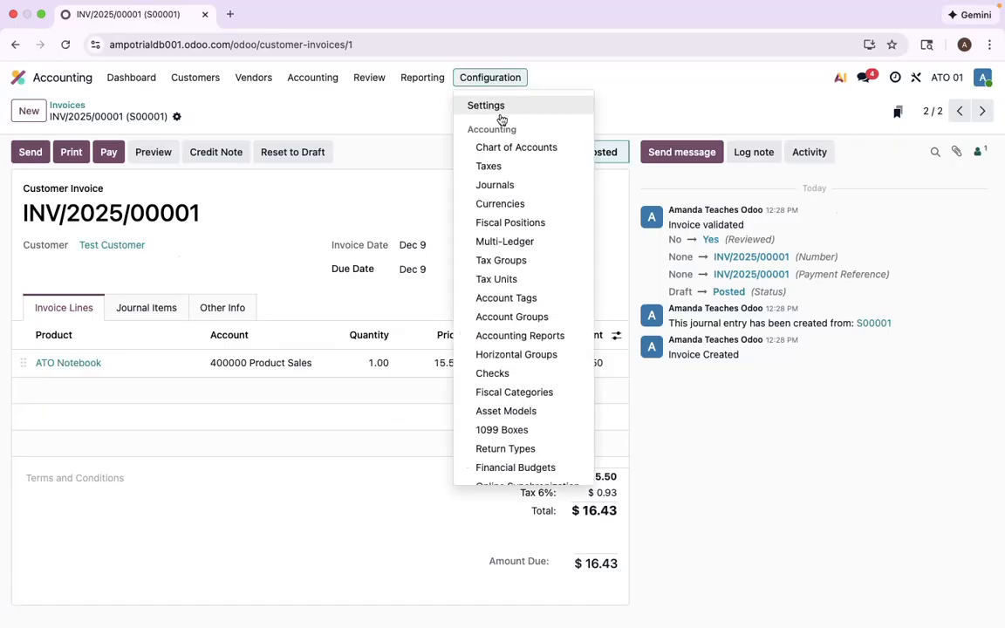
{"action": "left_click", "coordinate": [500, 190]}
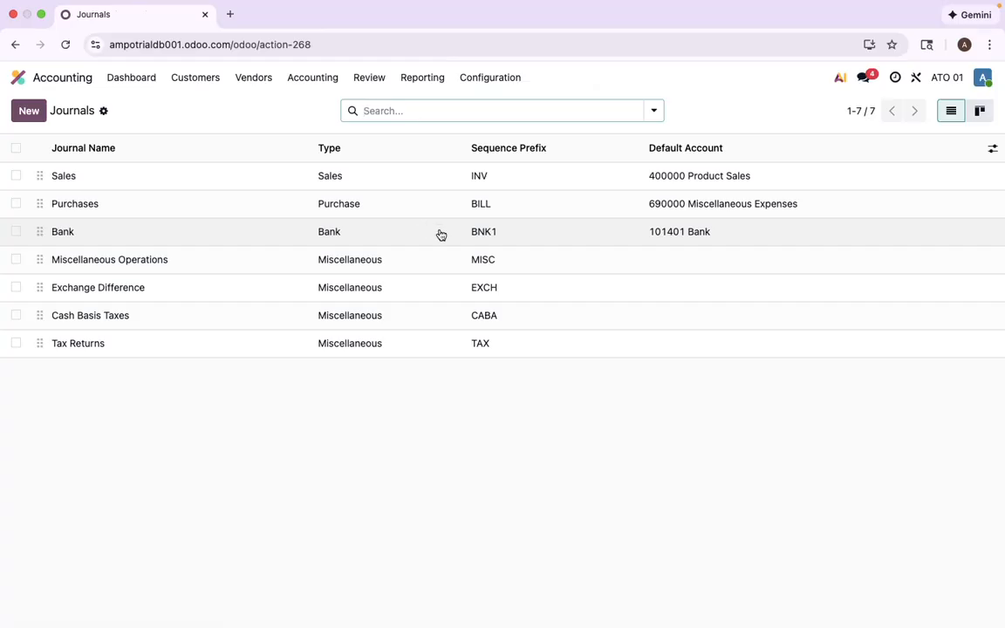
{"action": "left_click", "coordinate": [440, 234]}
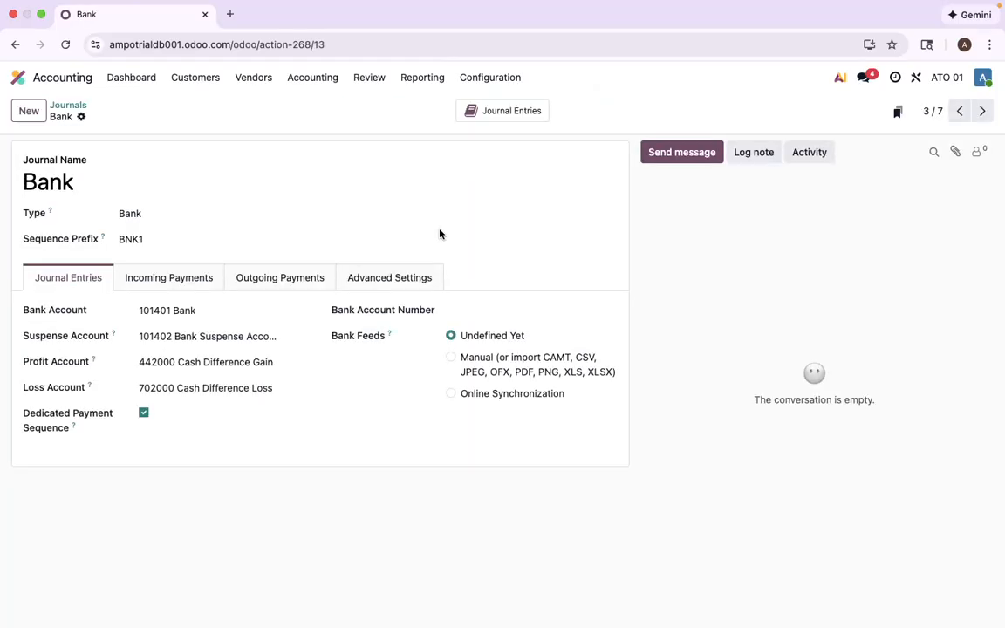
{"action": "left_click", "coordinate": [190, 281]}
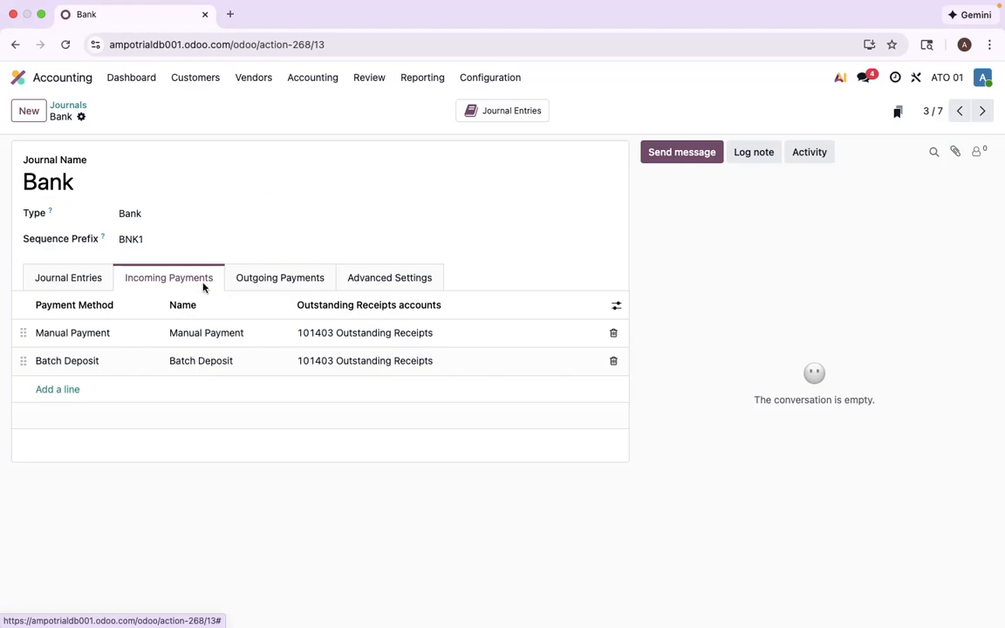
- Add a Manual Payment line named Cash with the 101403 Outstanding Receipts account to the incoming payments, and save the Bank journal
{"action": "left_click", "coordinate": [58, 389]}
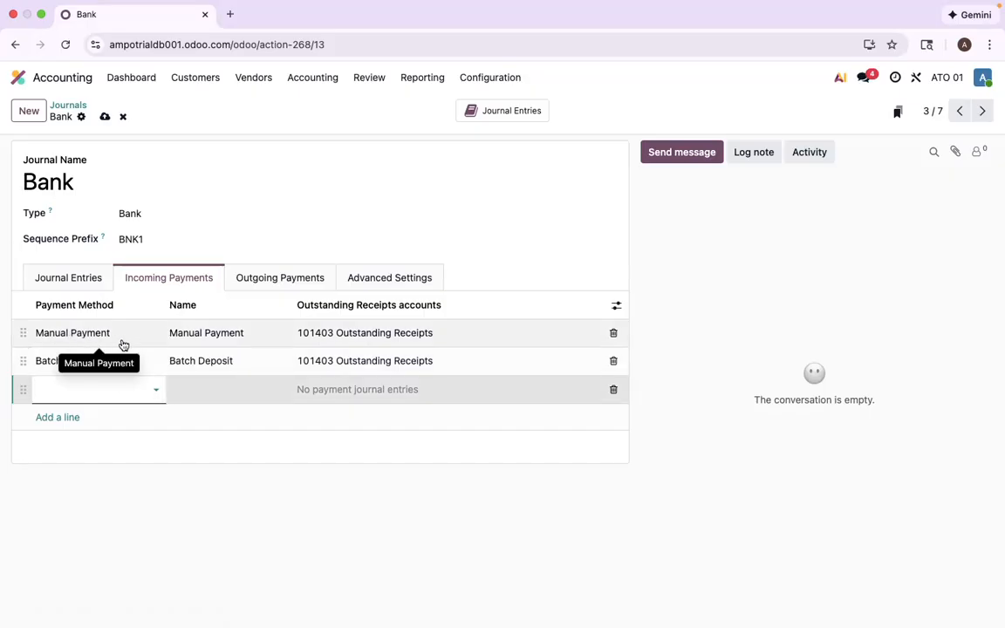
{"action": "left_click", "coordinate": [126, 392]}
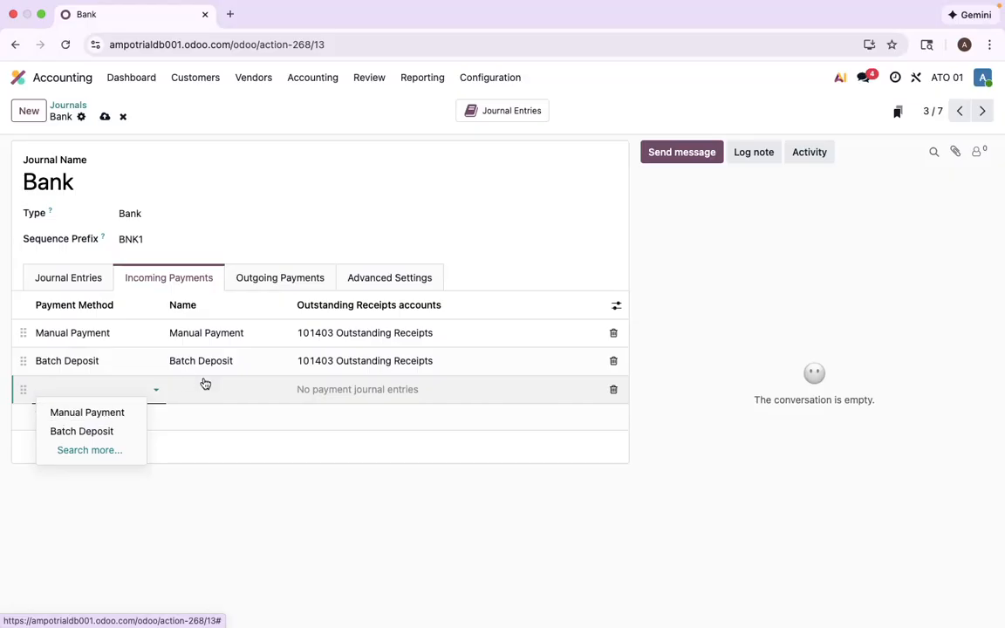
{"action": "left_click", "coordinate": [111, 416]}
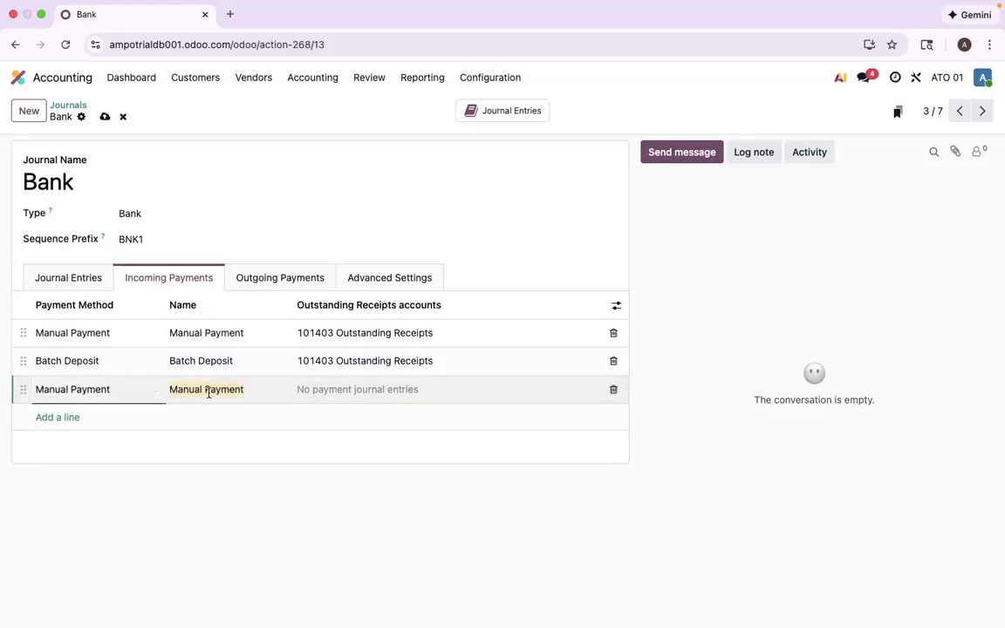
{"action": "type", "text": "Cash"}
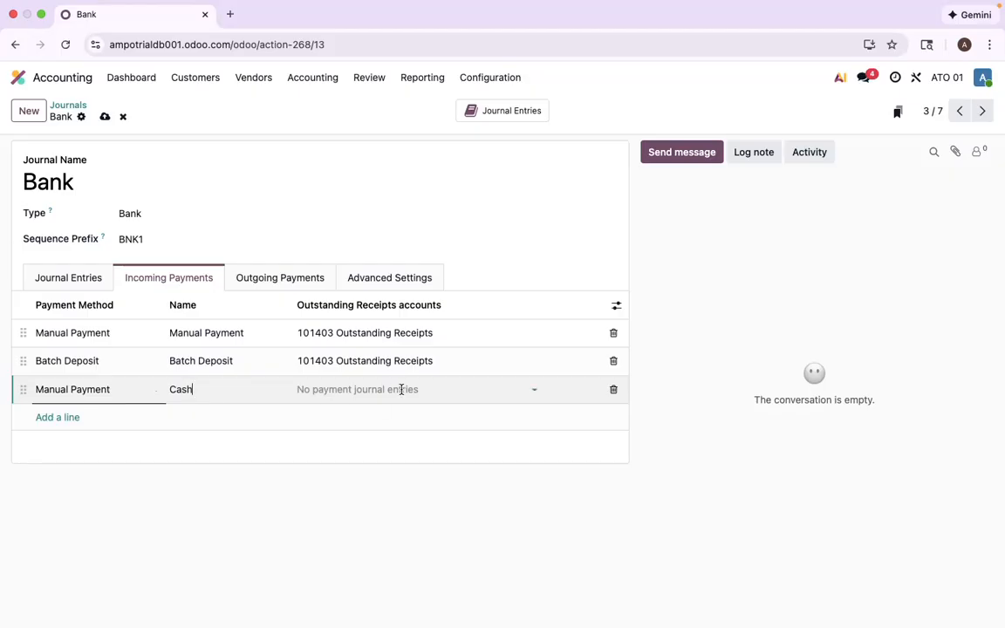
{"action": "left_click", "coordinate": [388, 389]}
{"action": "type", "text": "outstand"}
{"action": "left_click", "coordinate": [405, 415]}
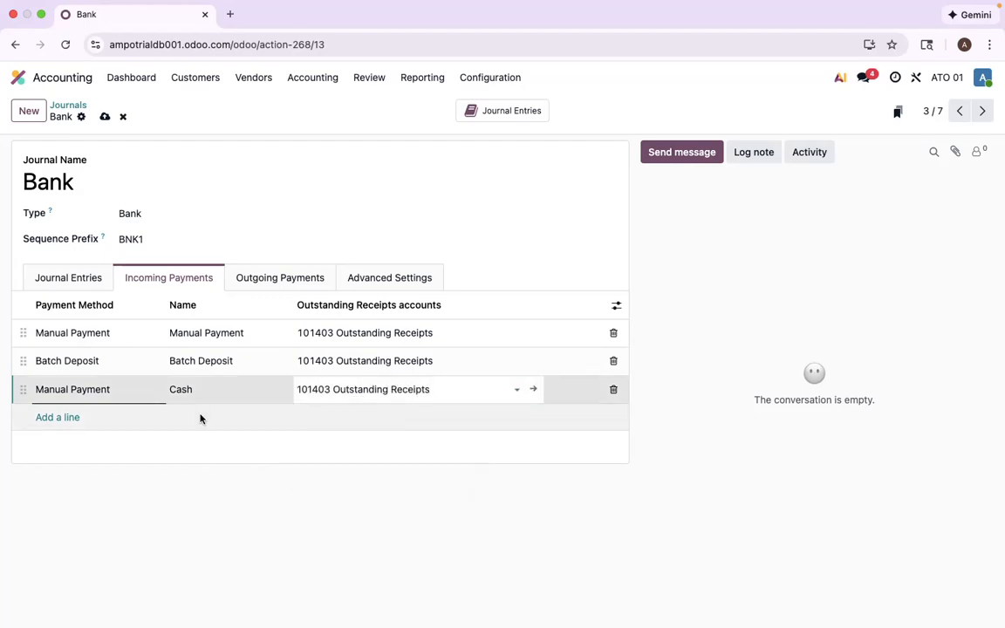
{"action": "left_click", "coordinate": [104, 116]}
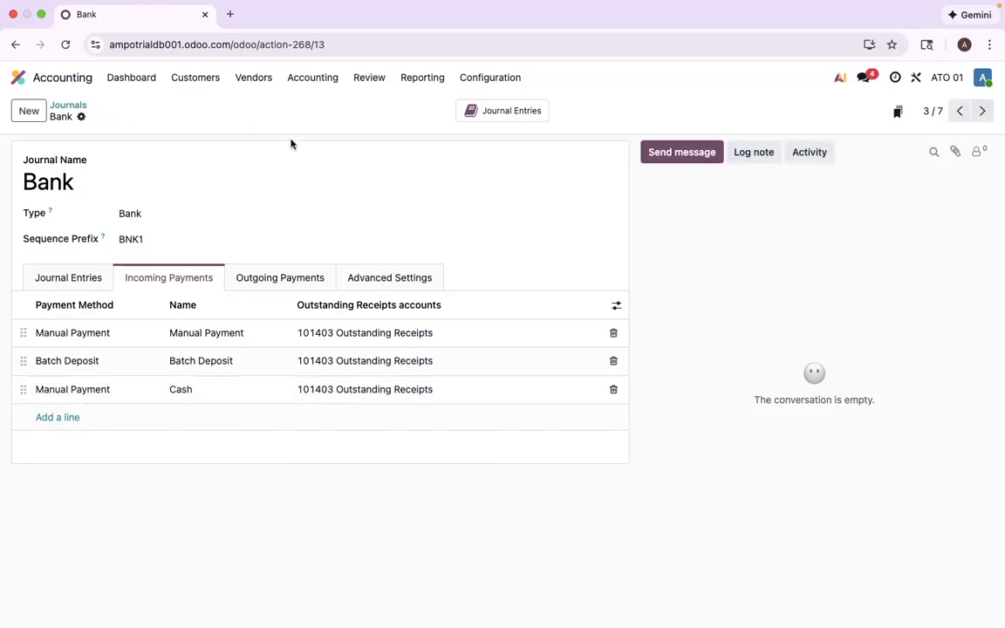
- Check that Cash can be chosen as payment method when paying the ATO 01 invoice, without creating the payment
{"action": "left_click", "coordinate": [204, 79]}
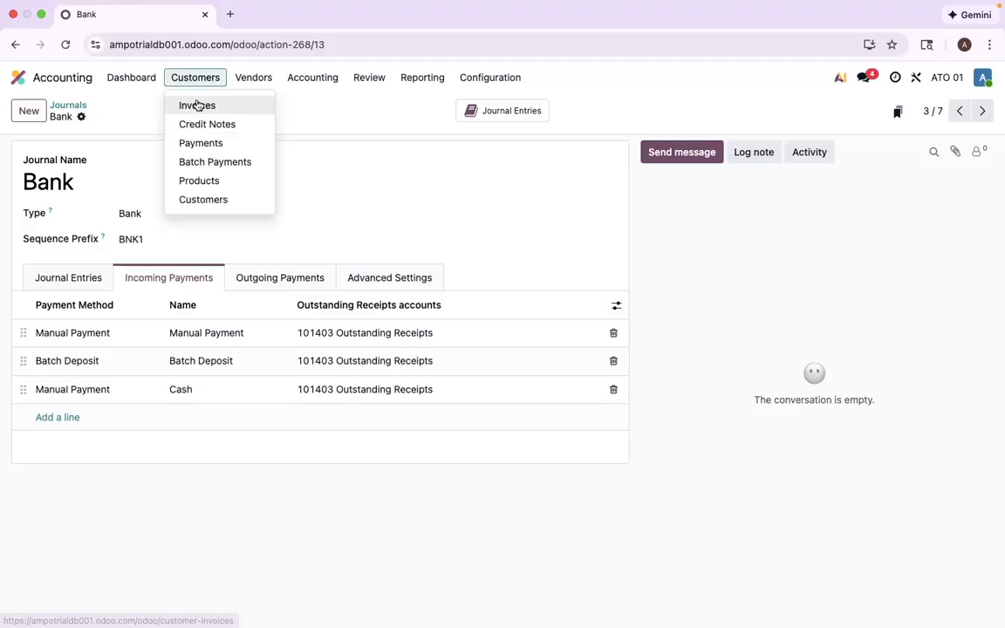
{"action": "left_click", "coordinate": [198, 105]}
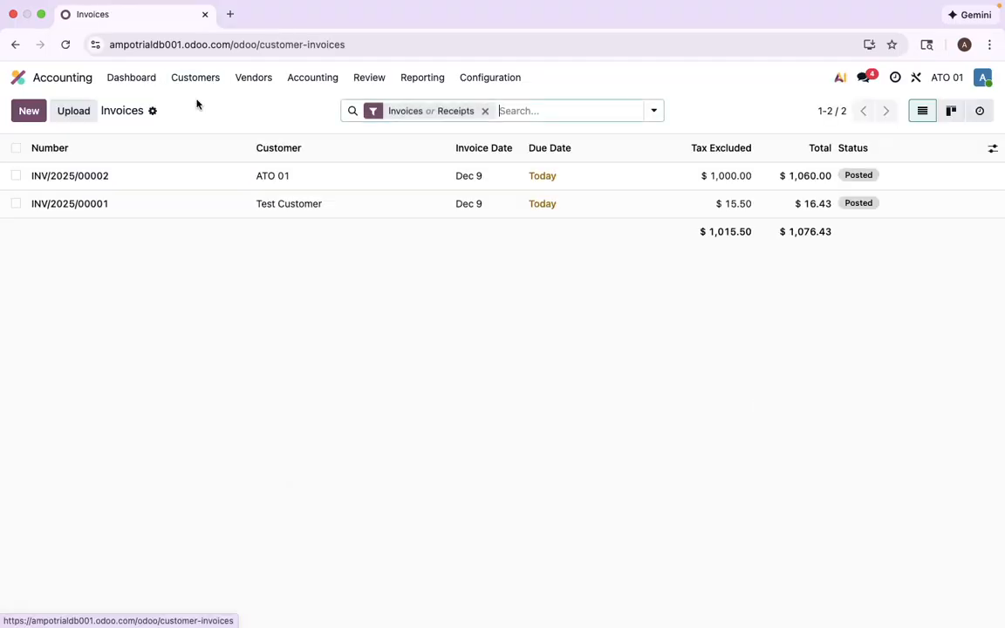
{"action": "left_click", "coordinate": [214, 182]}
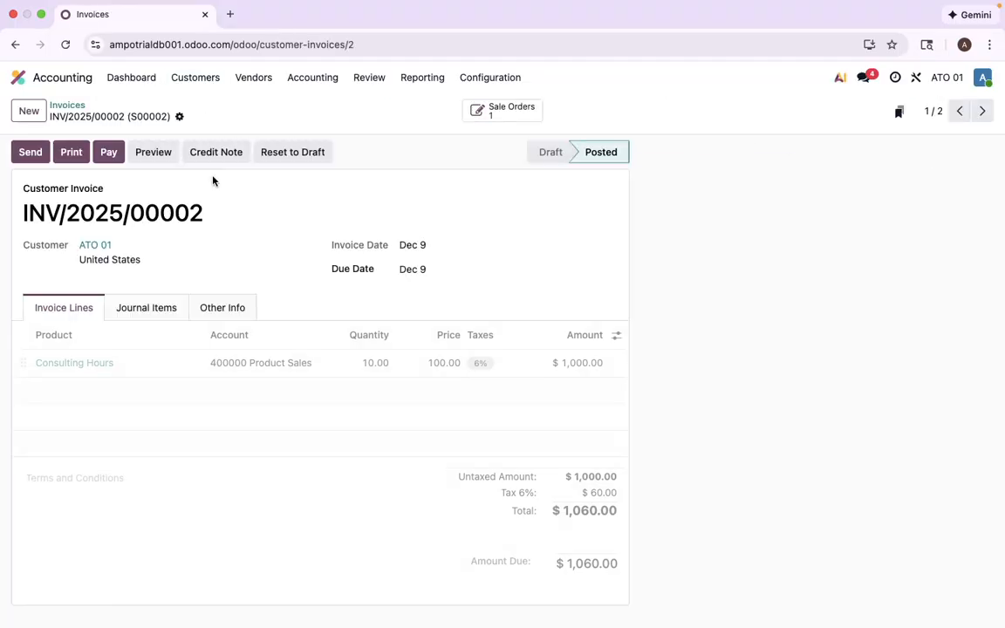
{"action": "left_click", "coordinate": [109, 154]}
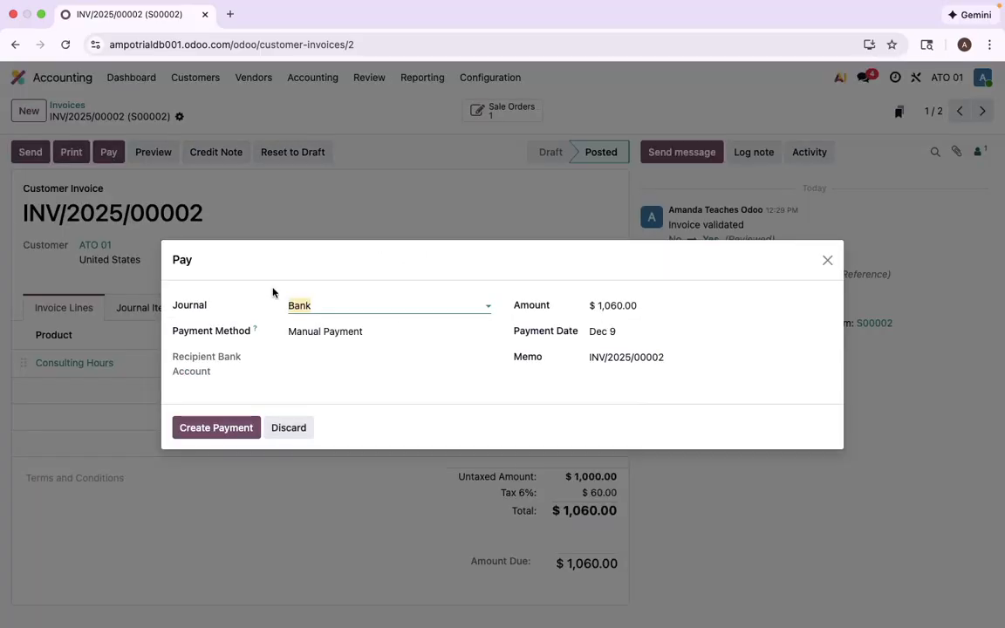
{"action": "left_click", "coordinate": [327, 330]}
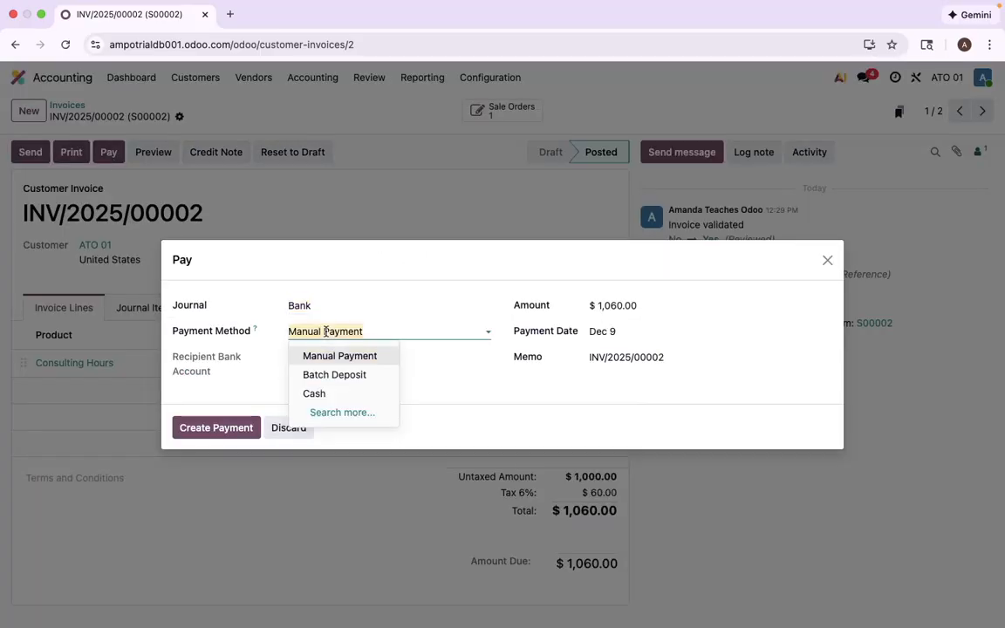
{"action": "left_click", "coordinate": [330, 399]}
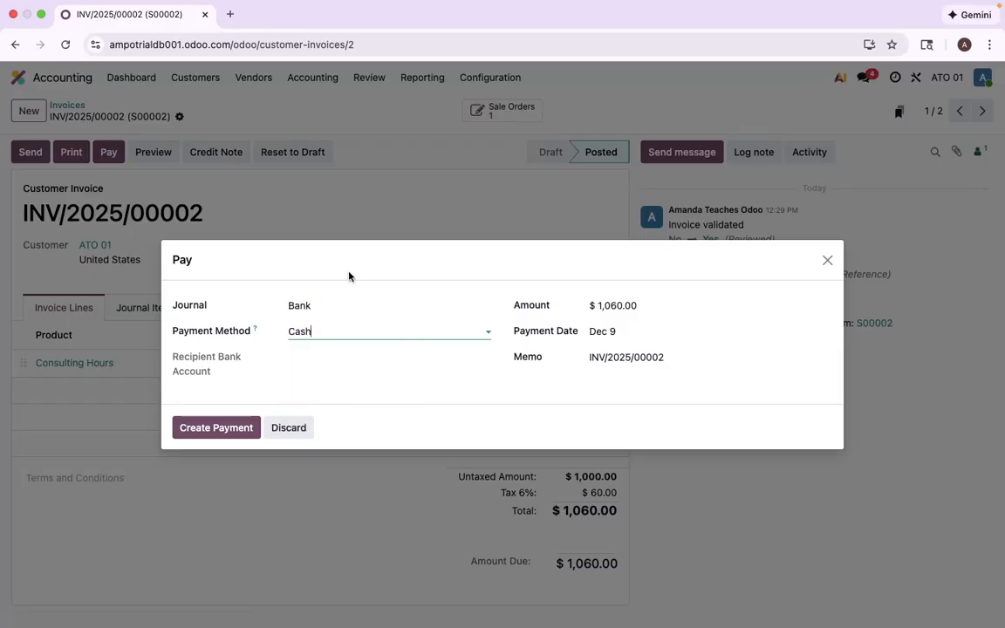
{"action": "left_click", "coordinate": [826, 260]}
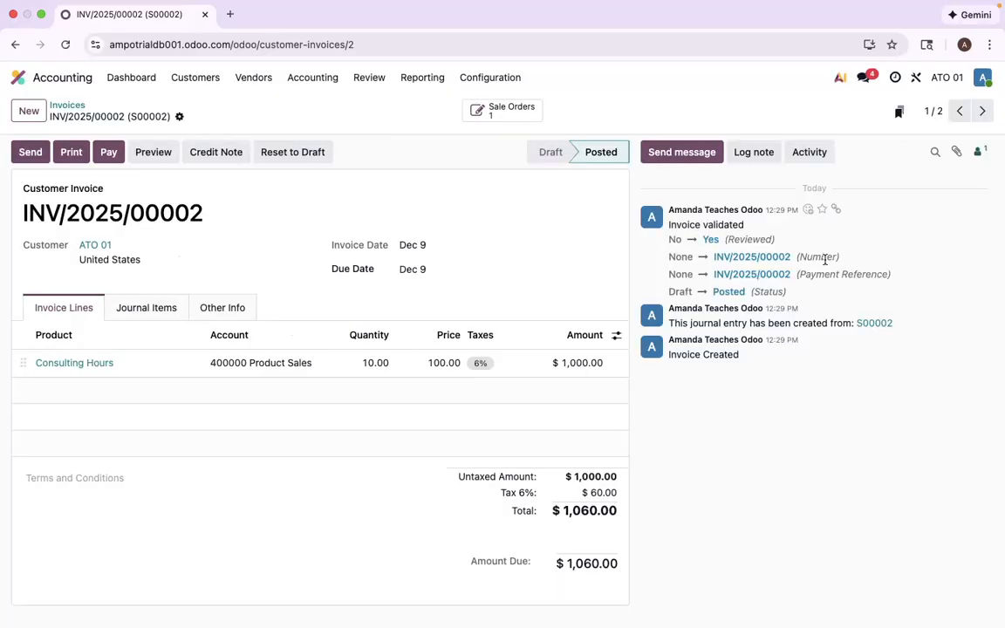
- Return to the Bank journal's incoming payment methods
{"action": "left_click", "coordinate": [485, 80]}
{"action": "left_click", "coordinate": [507, 191]}
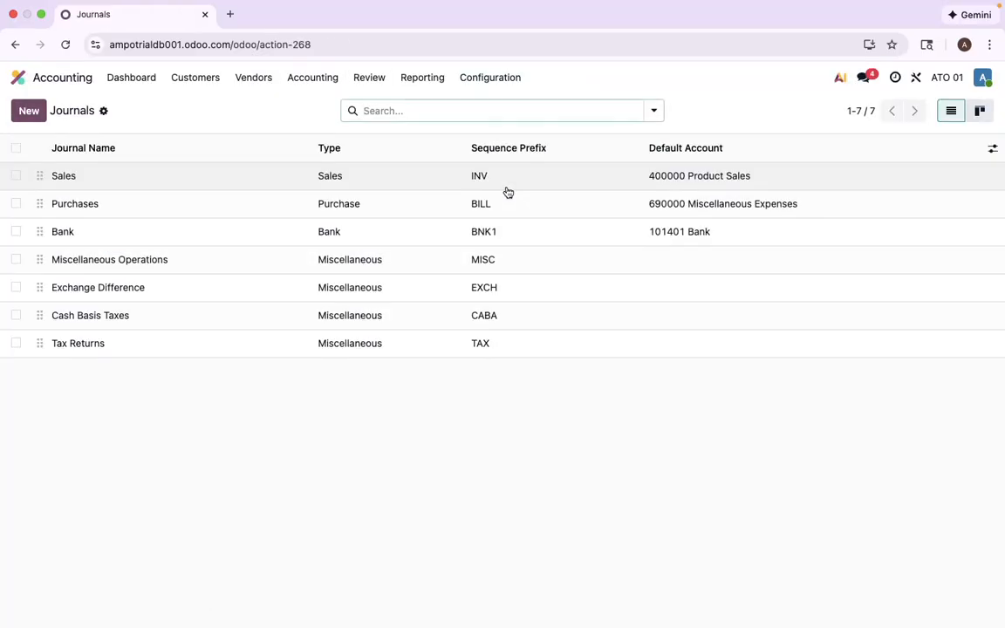
{"action": "left_click", "coordinate": [400, 233]}
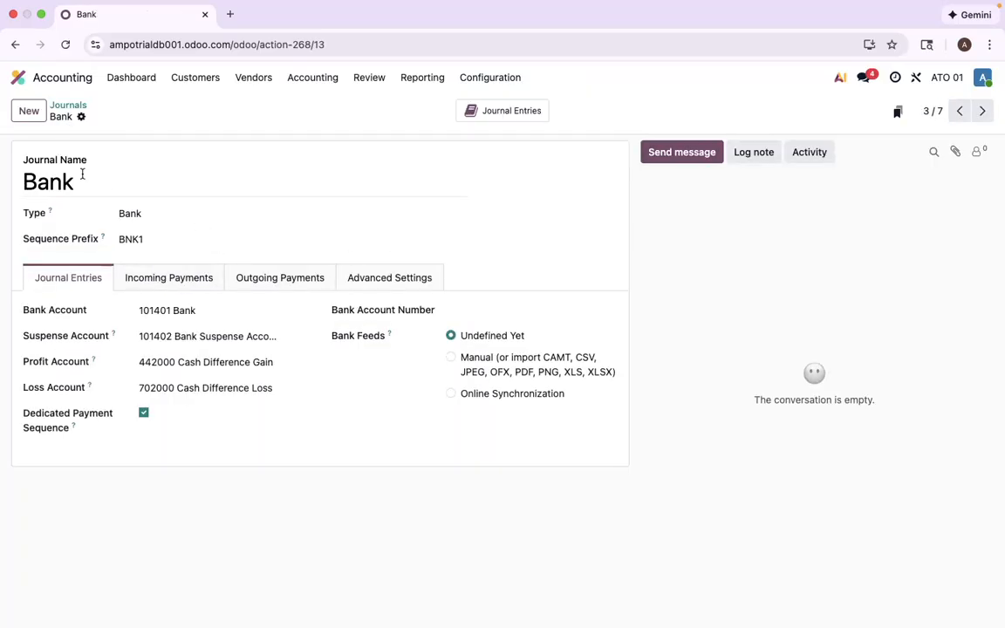
{"action": "left_click", "coordinate": [150, 279]}
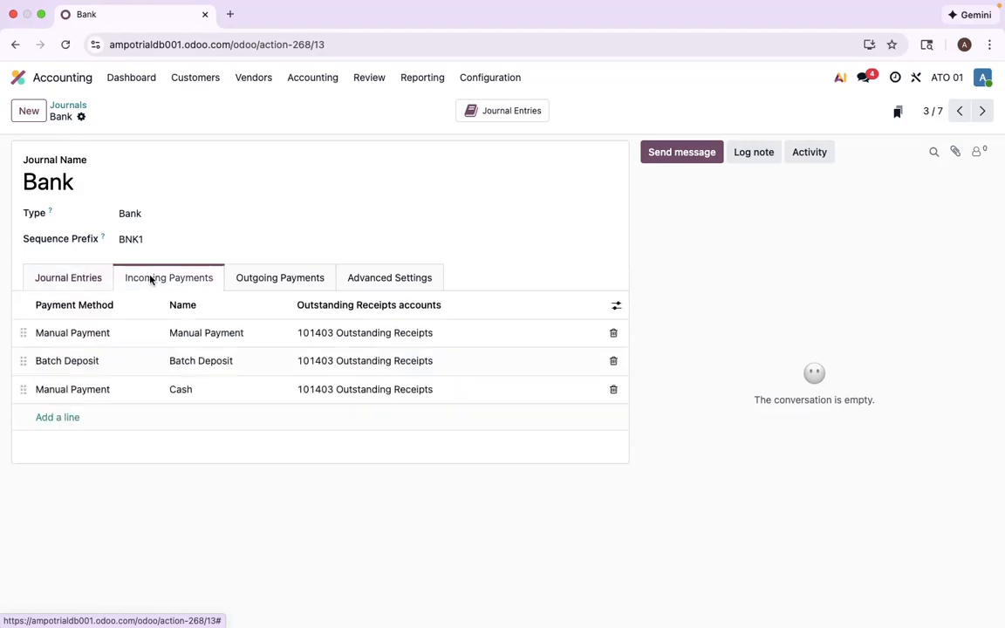
- Add a Manual Payment line named Check with the 101403 Outstanding Receipts account to the Bank journal's incoming payments
{"action": "left_click", "coordinate": [58, 418]}
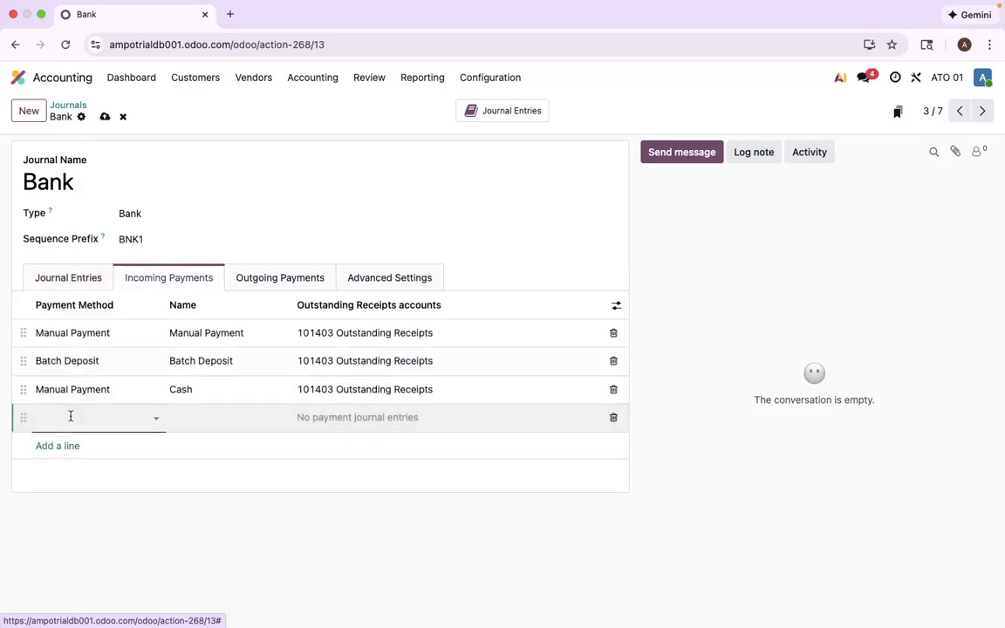
{"action": "left_click", "coordinate": [87, 416]}
{"action": "left_click", "coordinate": [94, 443]}
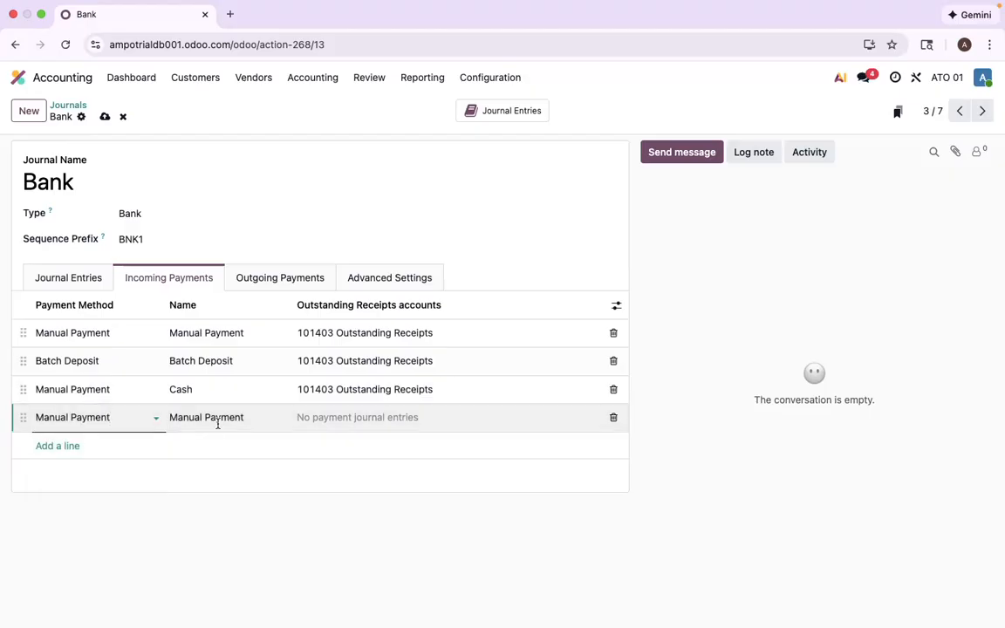
{"action": "double_click", "coordinate": [218, 417]}
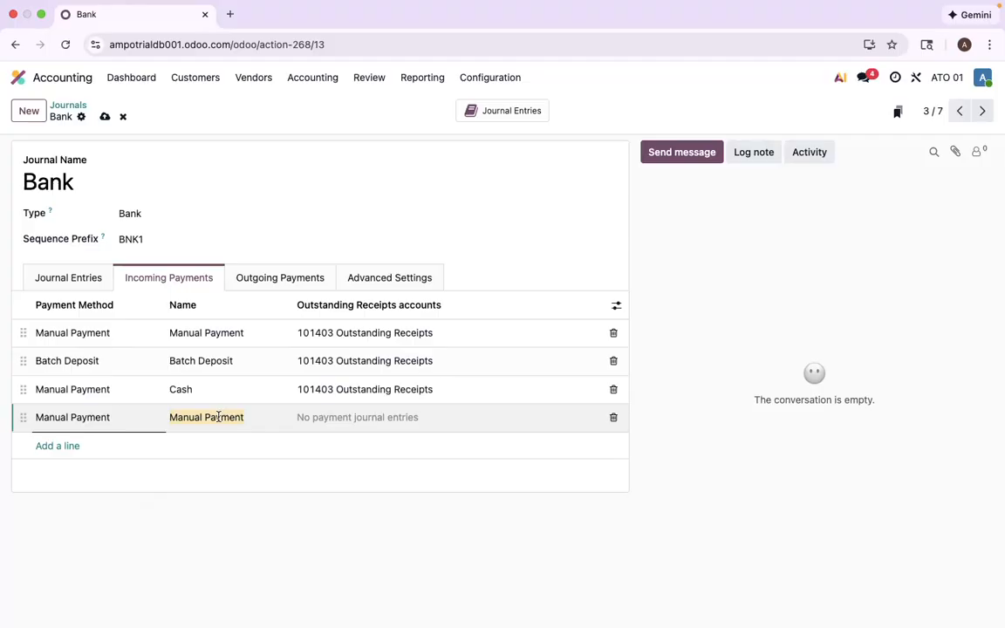
{"action": "type", "text": "Check"}
{"action": "key", "text": "Tab"}
{"action": "type", "text": "101403"}
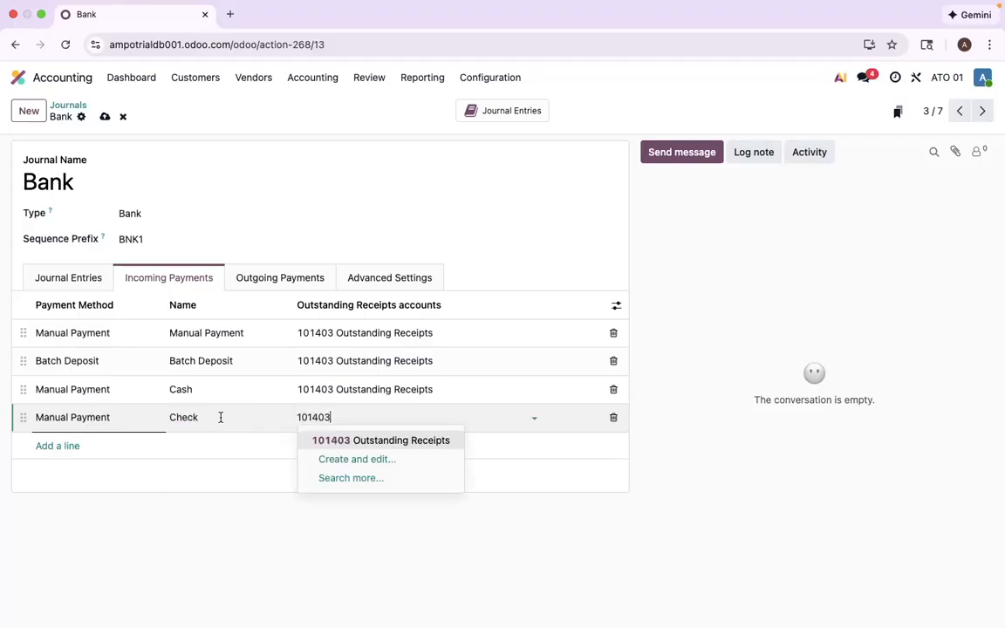
{"action": "left_click", "coordinate": [332, 441]}
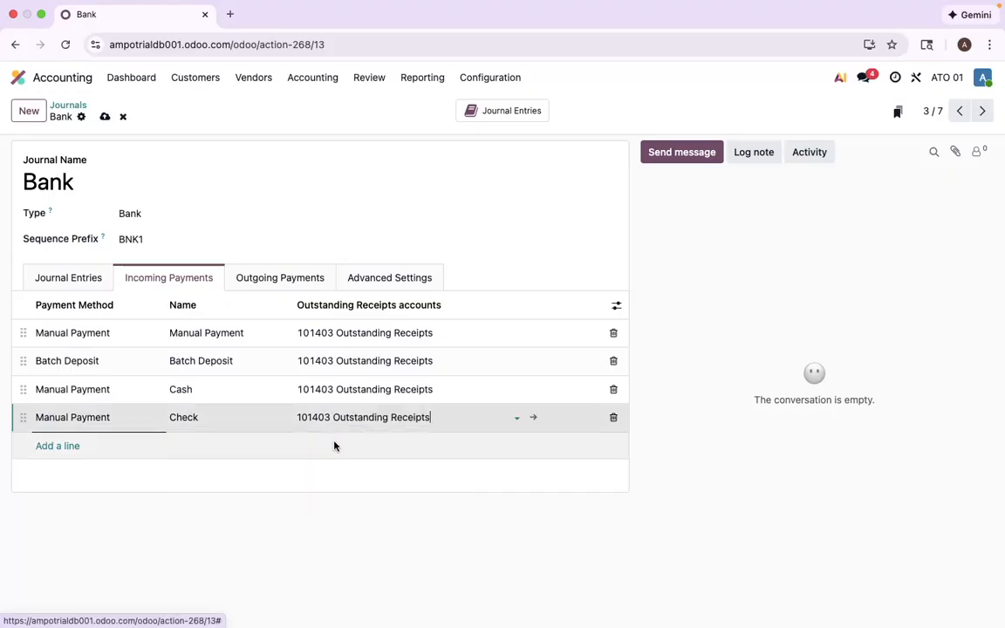
- Add a Manual Payment line named Stripe with the 101403 Outstanding Receipts account to the Bank journal's incoming payments
{"action": "left_click", "coordinate": [70, 446]}
{"action": "left_click", "coordinate": [112, 470]}
{"action": "left_click", "coordinate": [200, 446]}
{"action": "type", "text": "Strip"}
{"action": "type", "text": "101403"}
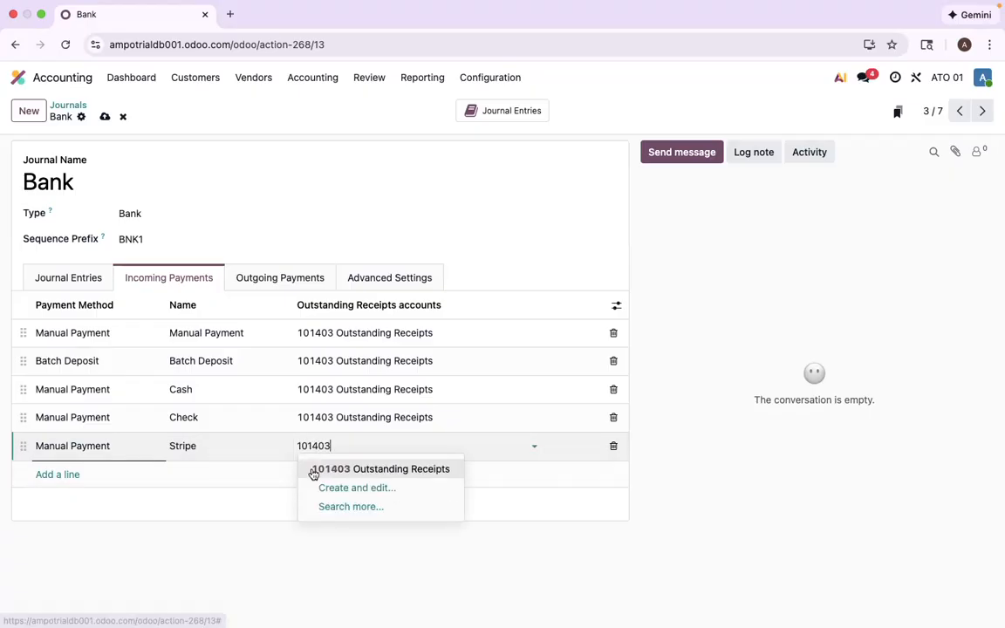
{"action": "left_click", "coordinate": [313, 471]}
- Add a Manual Payment line named PayPal with the 101403 Outstanding Receipts account to the Bank journal's incoming payments and save the journal
{"action": "left_click", "coordinate": [54, 475]}
{"action": "type", "text": "manual"}
{"action": "left_click", "coordinate": [92, 498]}
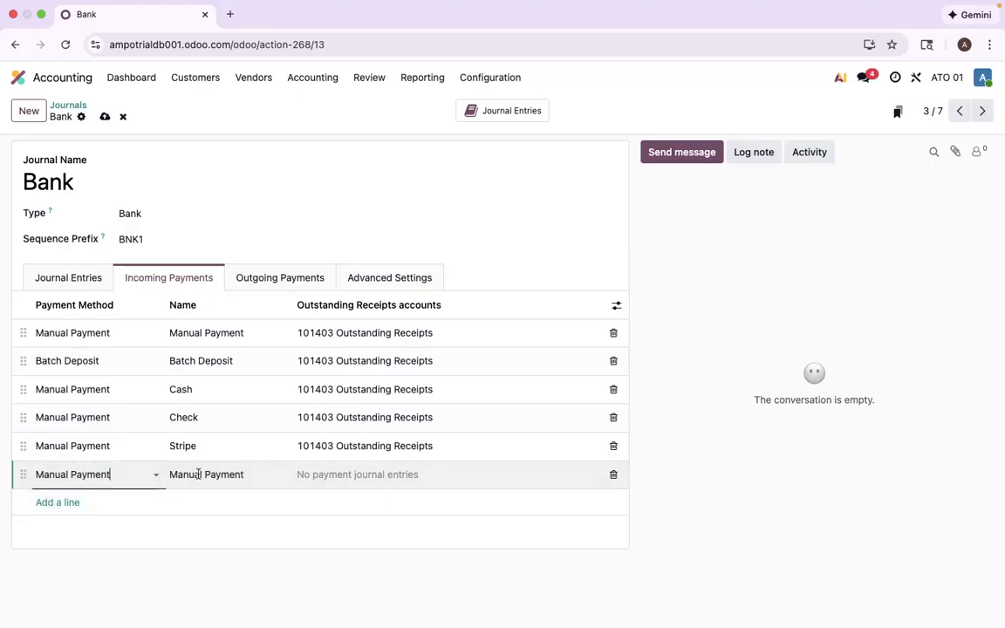
{"action": "type", "text": "Pay"}
{"action": "type", "text": "101403"}
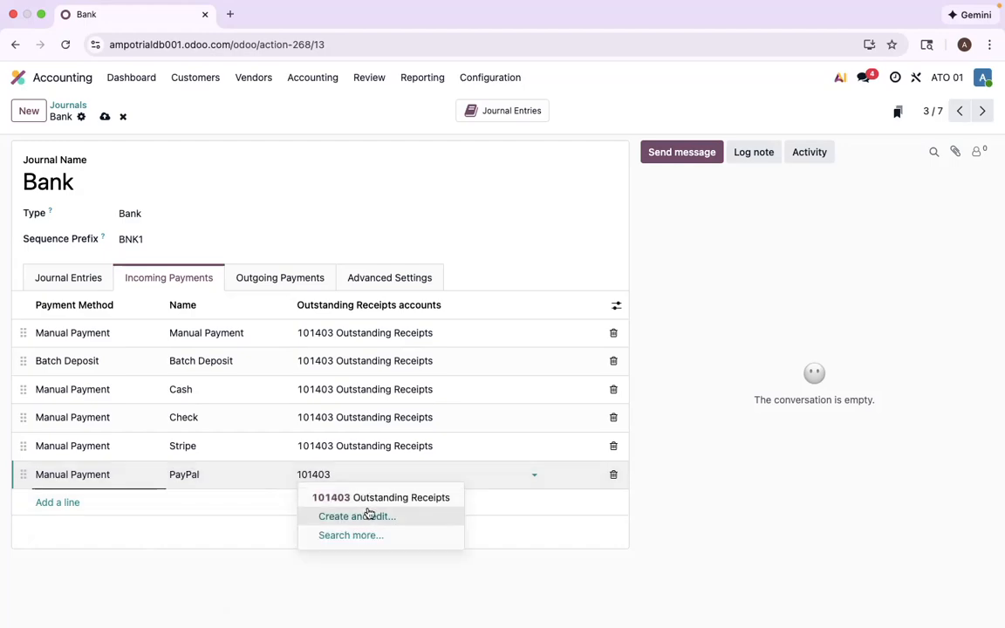
{"action": "left_click", "coordinate": [343, 497]}
{"action": "left_click", "coordinate": [102, 118]}
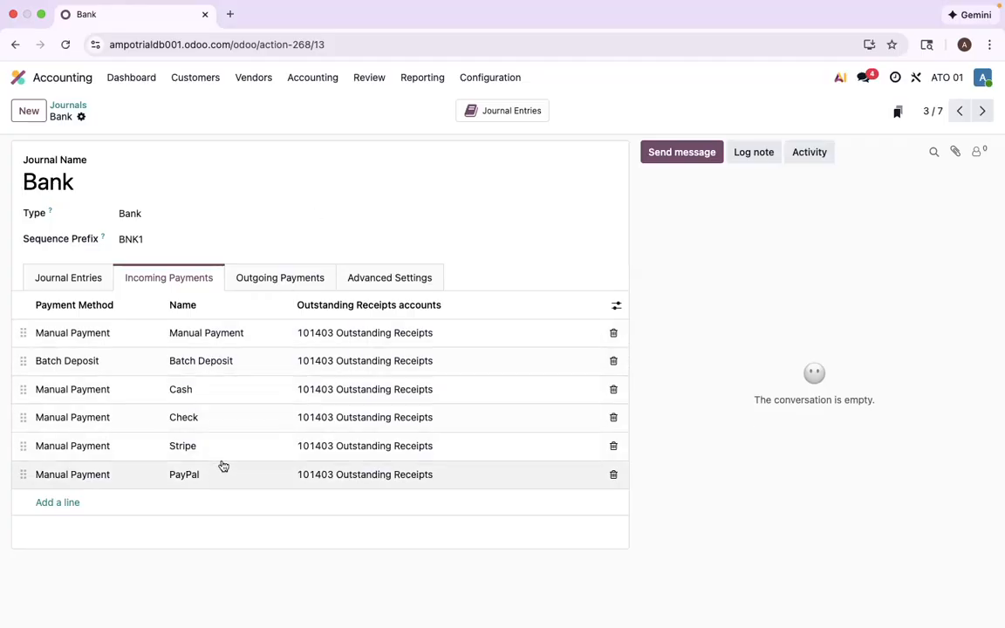
- Register the payment of the ATO 01 customer invoice through the Bank journal with Cash as payment method
{"action": "left_click", "coordinate": [212, 84]}
{"action": "left_click", "coordinate": [221, 105]}
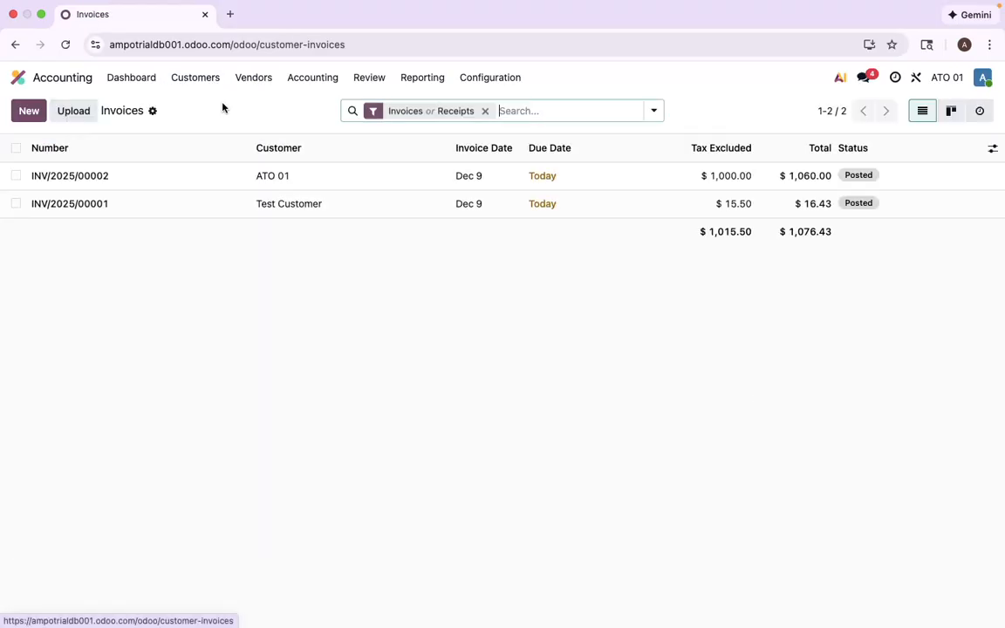
{"action": "left_click", "coordinate": [319, 179]}
{"action": "left_click", "coordinate": [109, 153]}
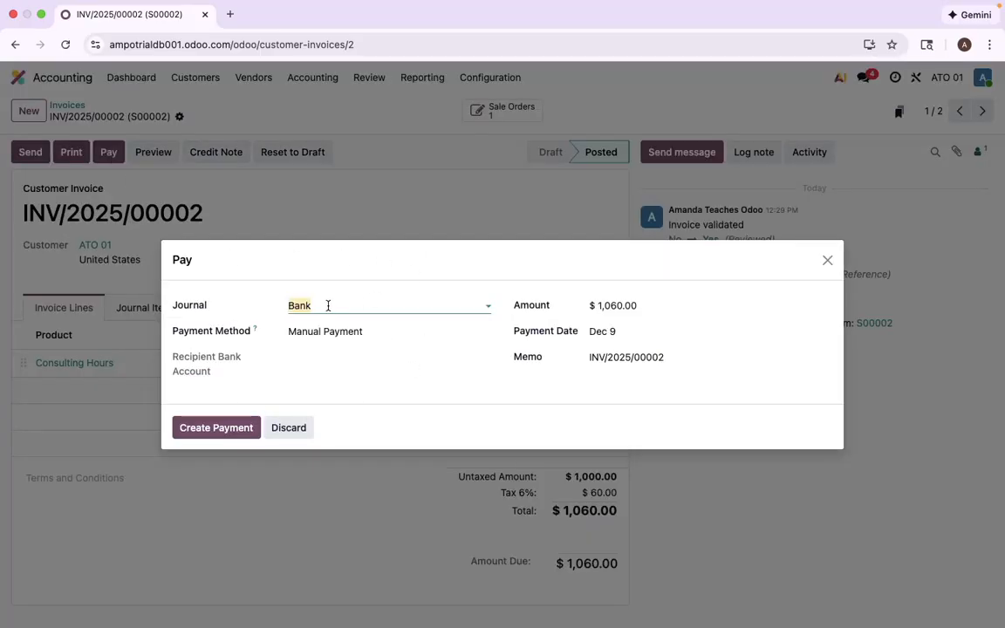
{"action": "left_click", "coordinate": [379, 330]}
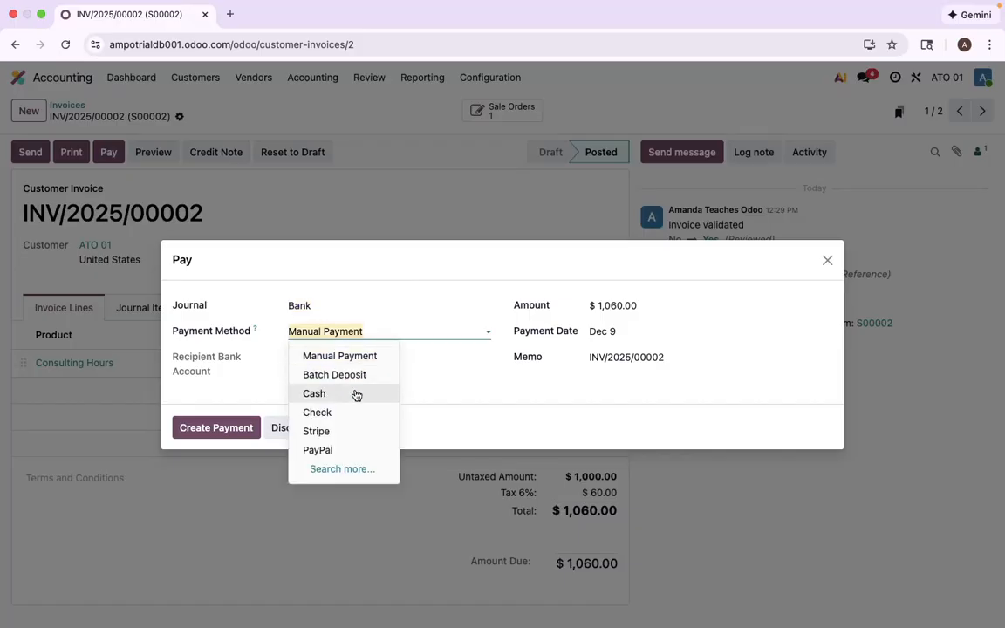
{"action": "left_click", "coordinate": [345, 395]}
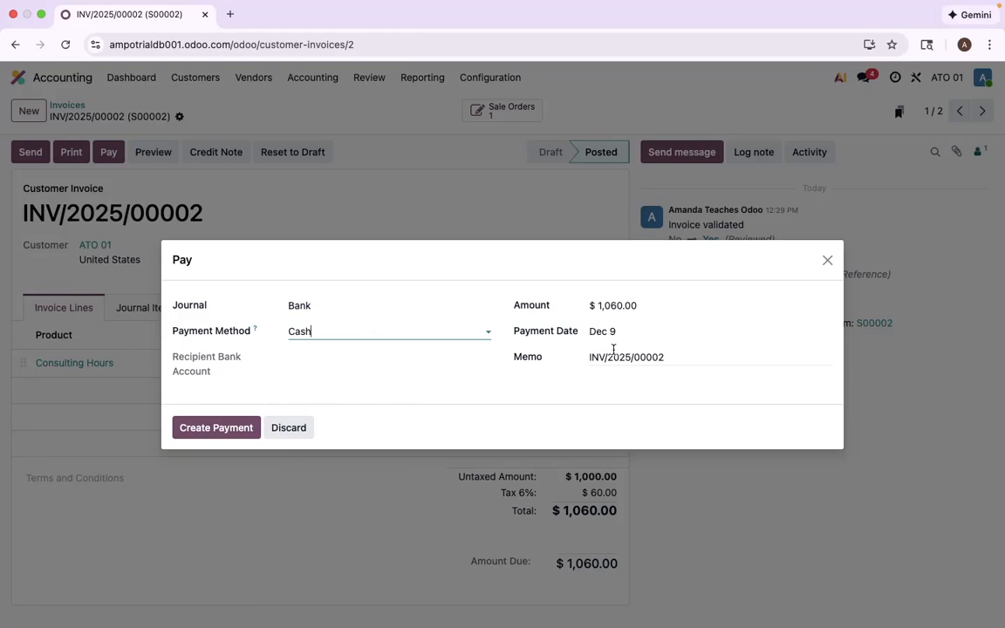
{"action": "left_click", "coordinate": [224, 434]}
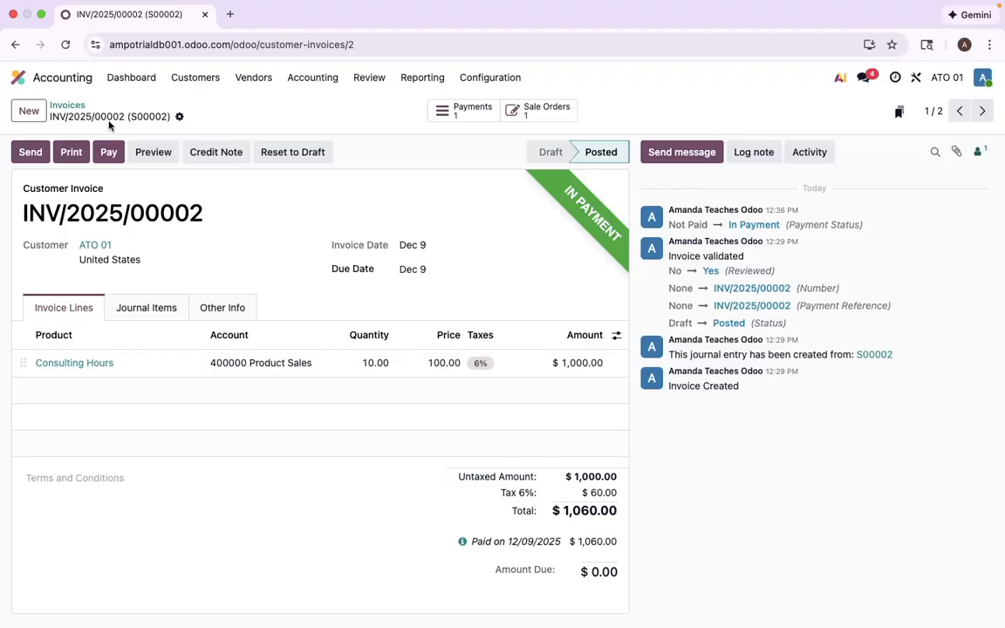
- Register the payment of the Test Customer invoice through the Bank journal with payment method Check and memo "Check #14"
{"action": "left_click", "coordinate": [68, 106]}
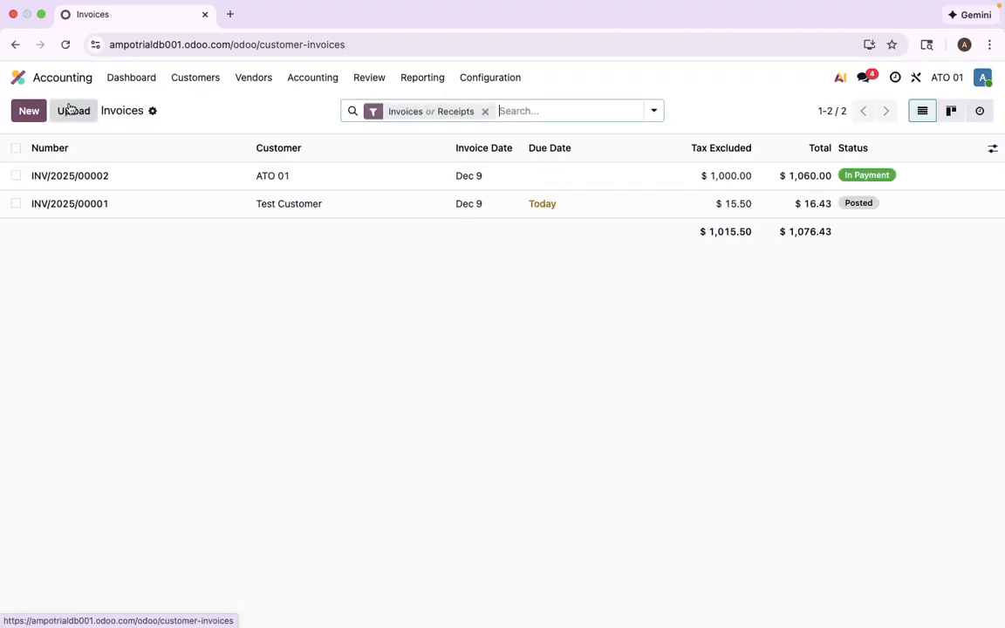
{"action": "left_click", "coordinate": [268, 209]}
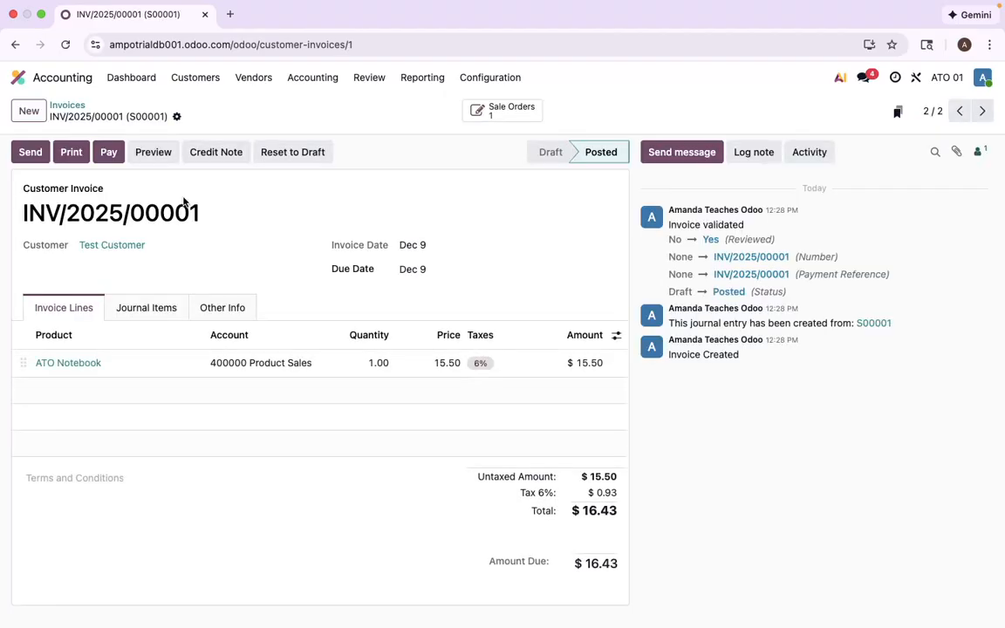
{"action": "left_click", "coordinate": [108, 154]}
{"action": "left_click", "coordinate": [325, 331]}
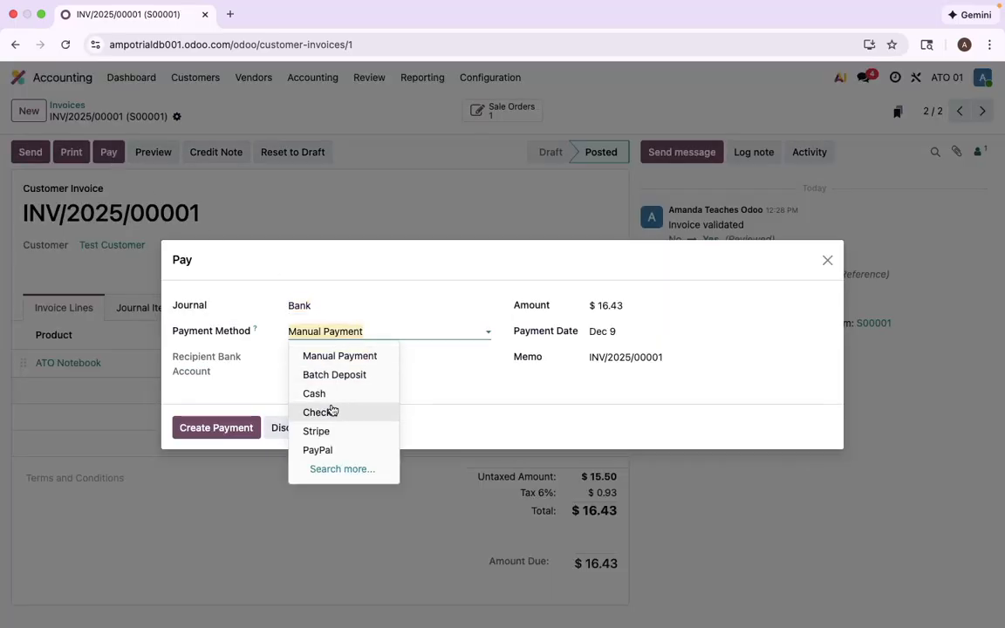
{"action": "left_click", "coordinate": [331, 412]}
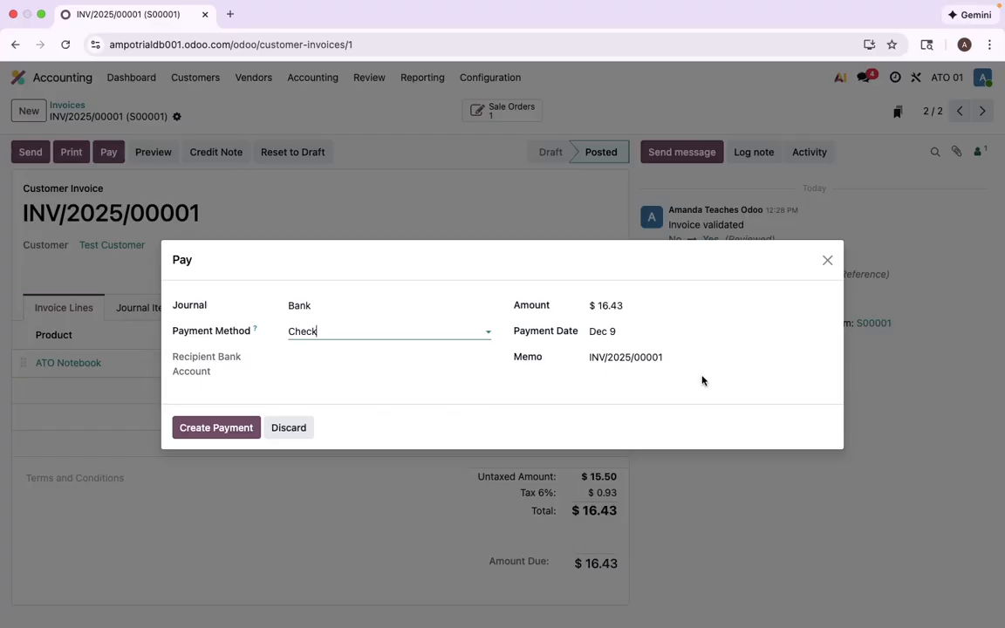
{"action": "left_click", "coordinate": [685, 359]}
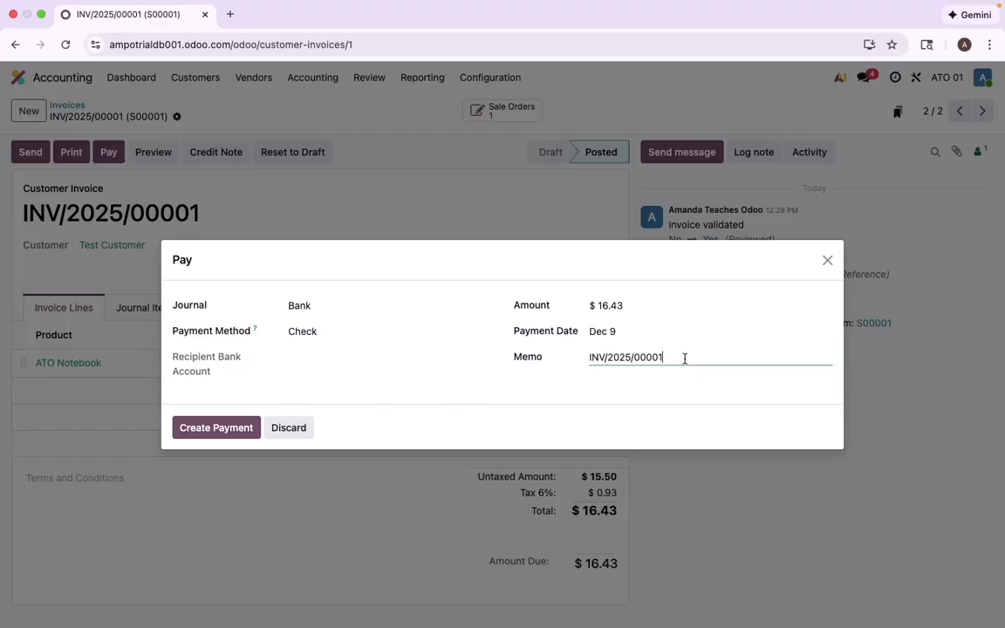
{"action": "left_click_drag", "start_coordinate": [685, 358], "coordinate": [568, 362]}
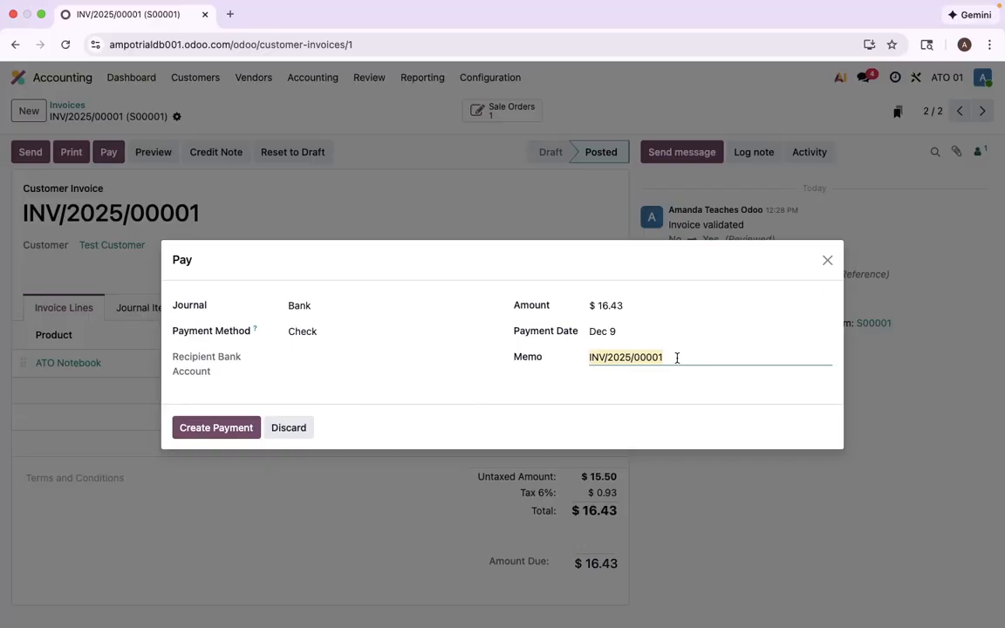
{"action": "type", "text": "Check #146"}
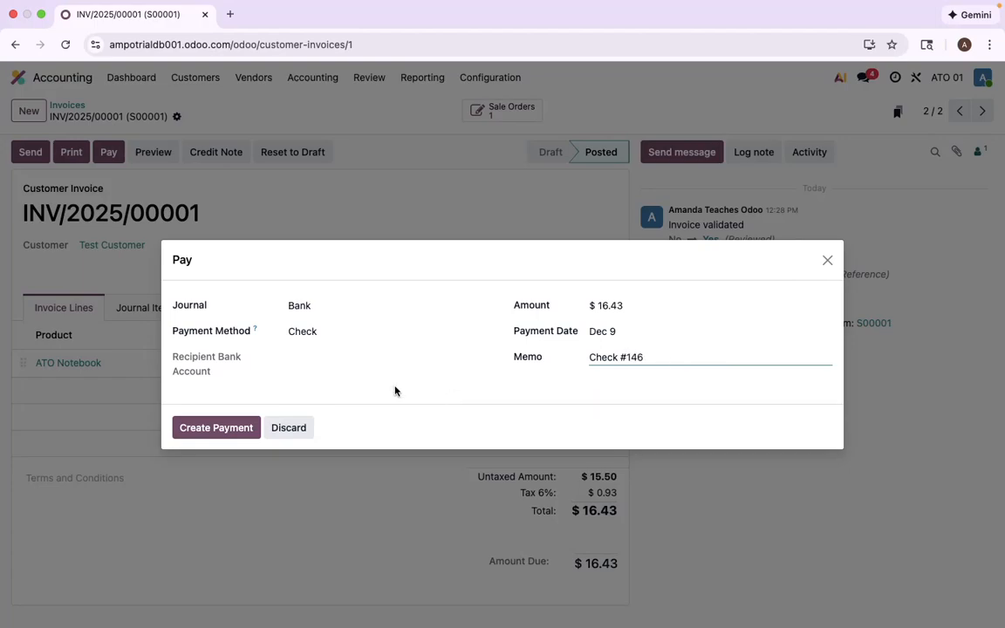
{"action": "left_click", "coordinate": [217, 428]}
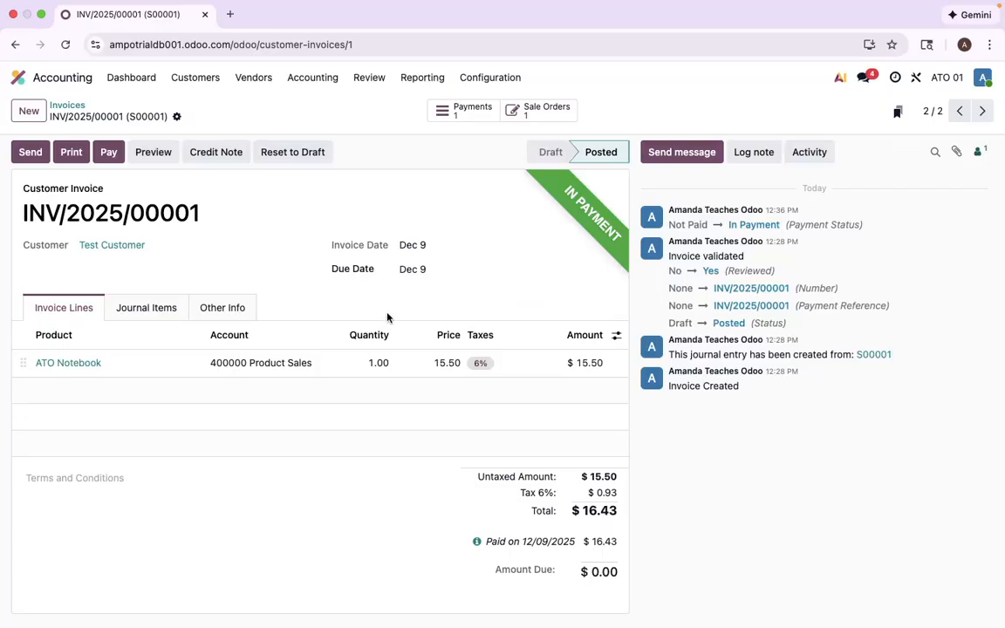
- Sort the customer payments list by payment method and look through its filter and grouping options
{"action": "left_click", "coordinate": [62, 105]}
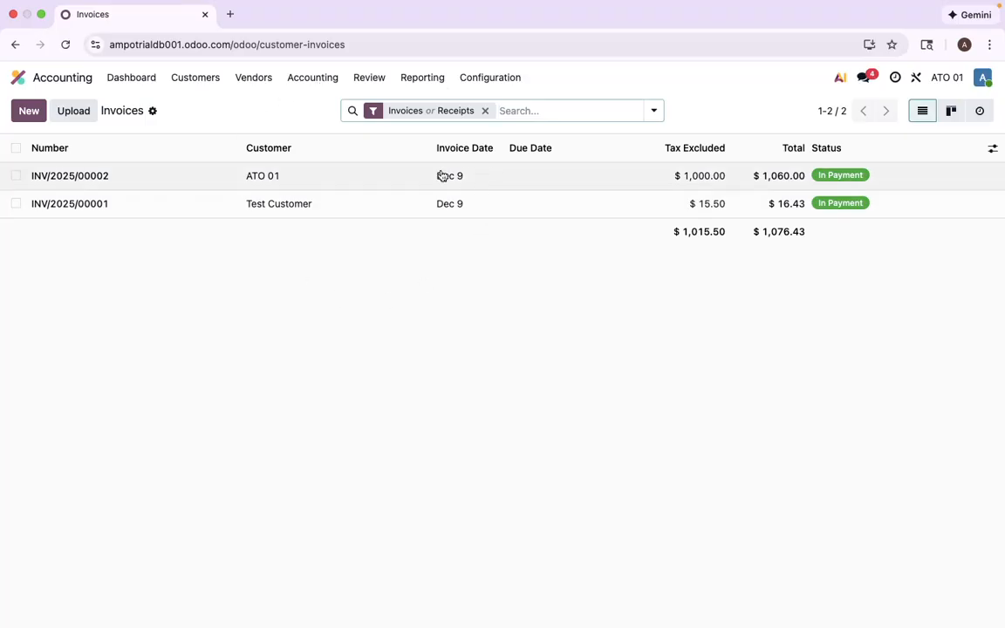
{"action": "left_click", "coordinate": [191, 77]}
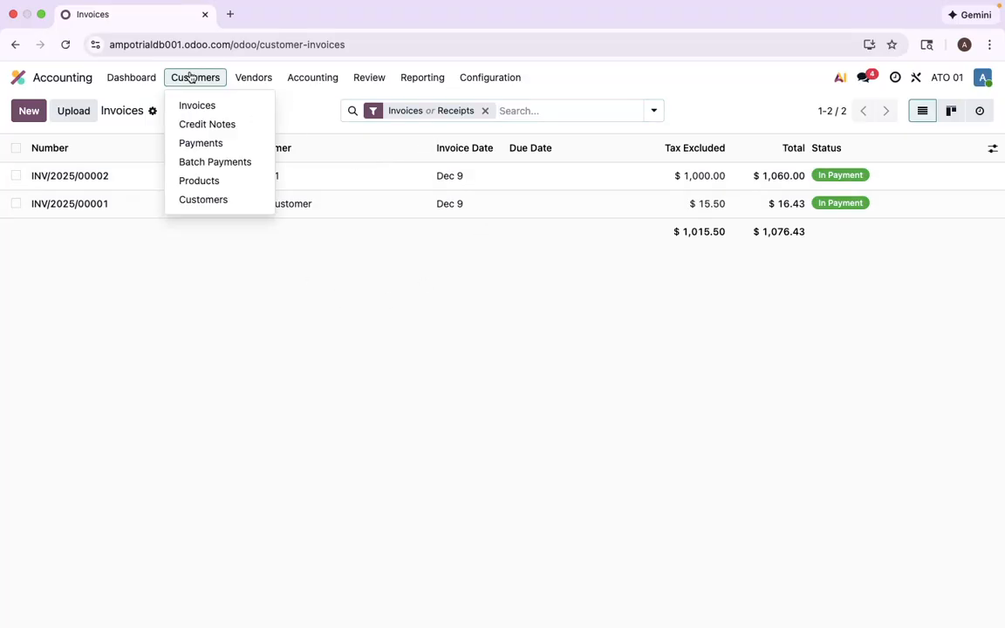
{"action": "left_click", "coordinate": [210, 146]}
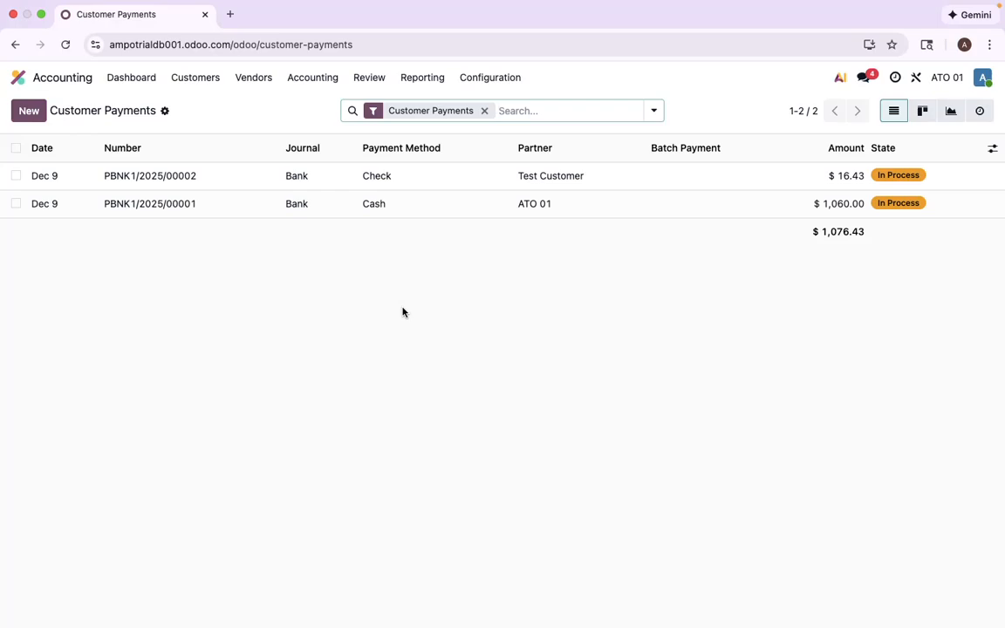
{"action": "left_click", "coordinate": [497, 150]}
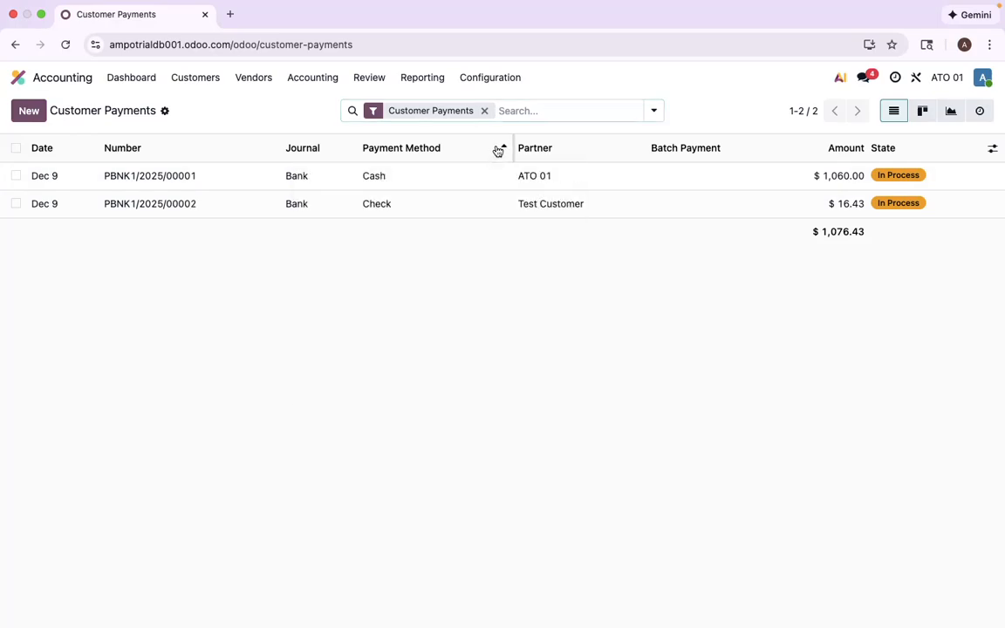
{"action": "left_click", "coordinate": [523, 111]}
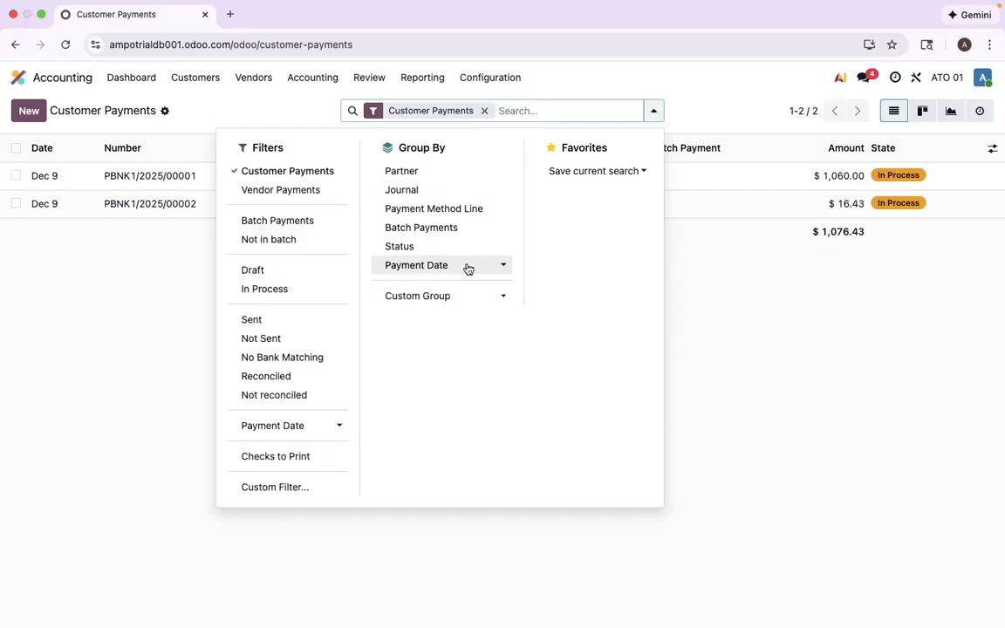
{"action": "left_click", "coordinate": [756, 364]}
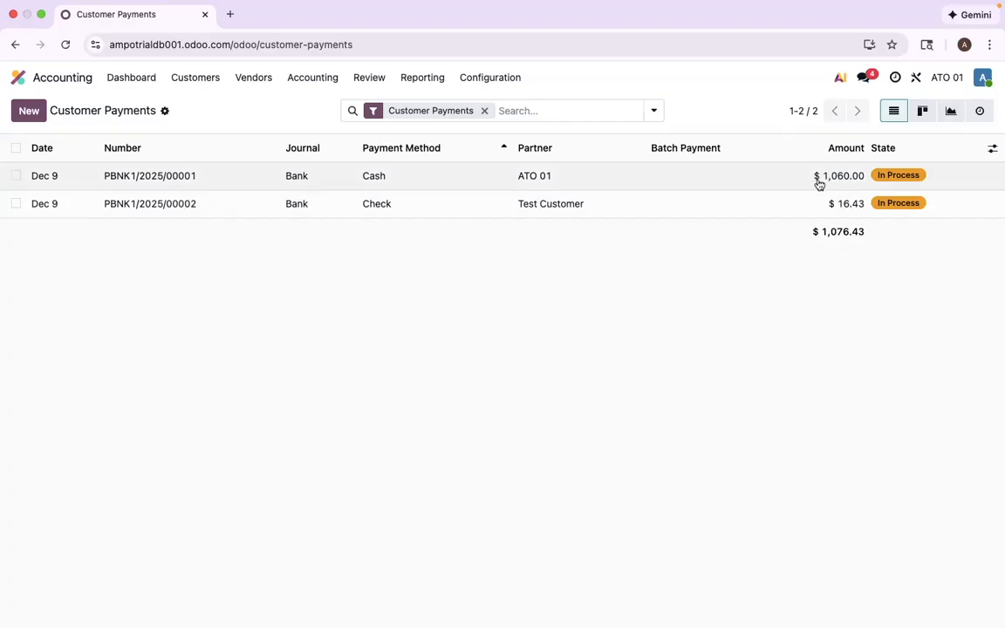
- Review the Bank journal's incoming payment methods and return to the customer payments list
{"action": "left_click", "coordinate": [472, 79]}
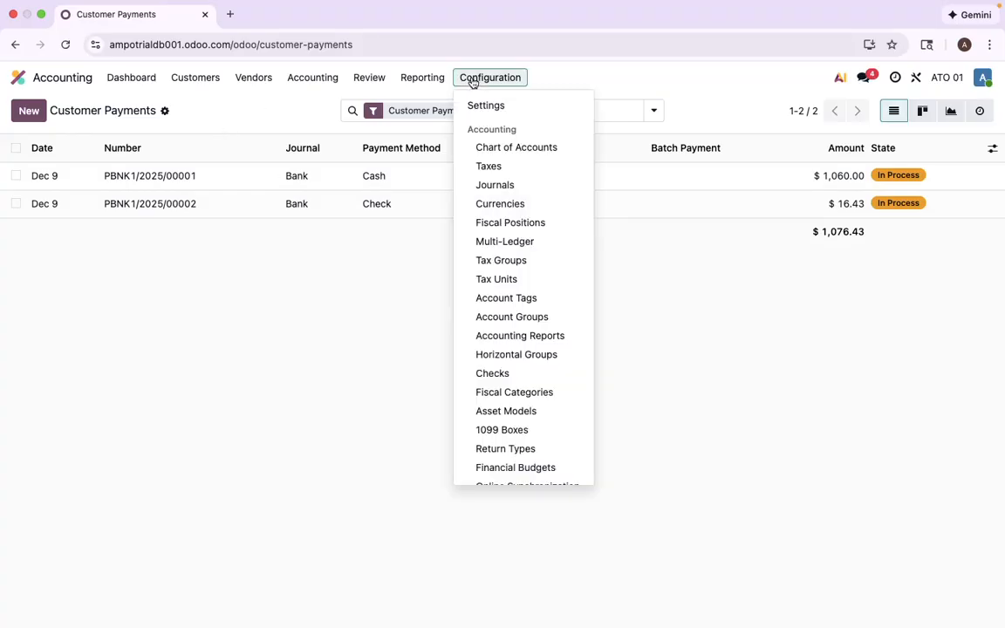
{"action": "left_click", "coordinate": [507, 187]}
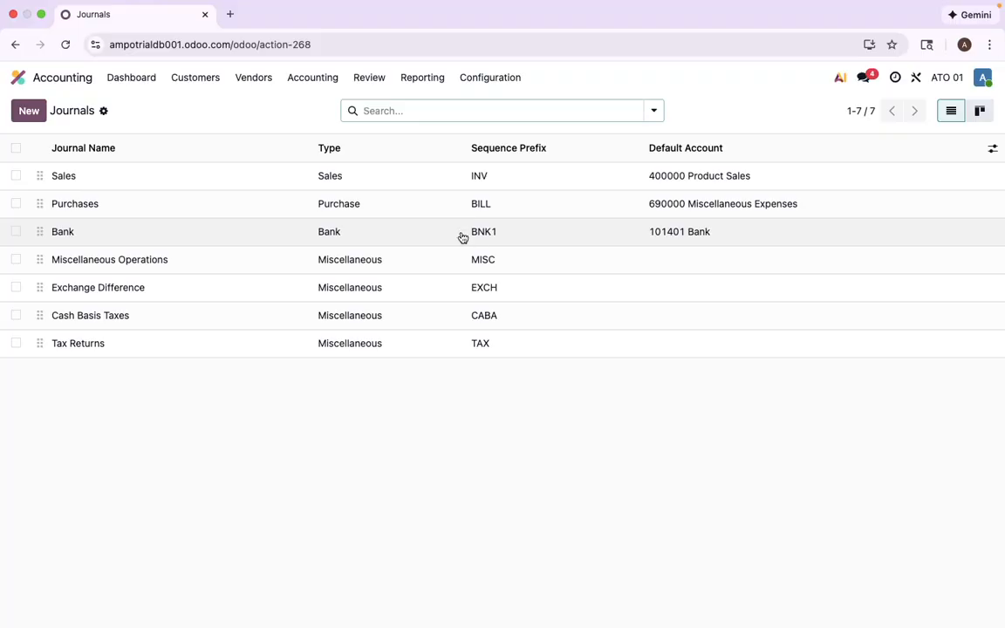
{"action": "left_click", "coordinate": [473, 235]}
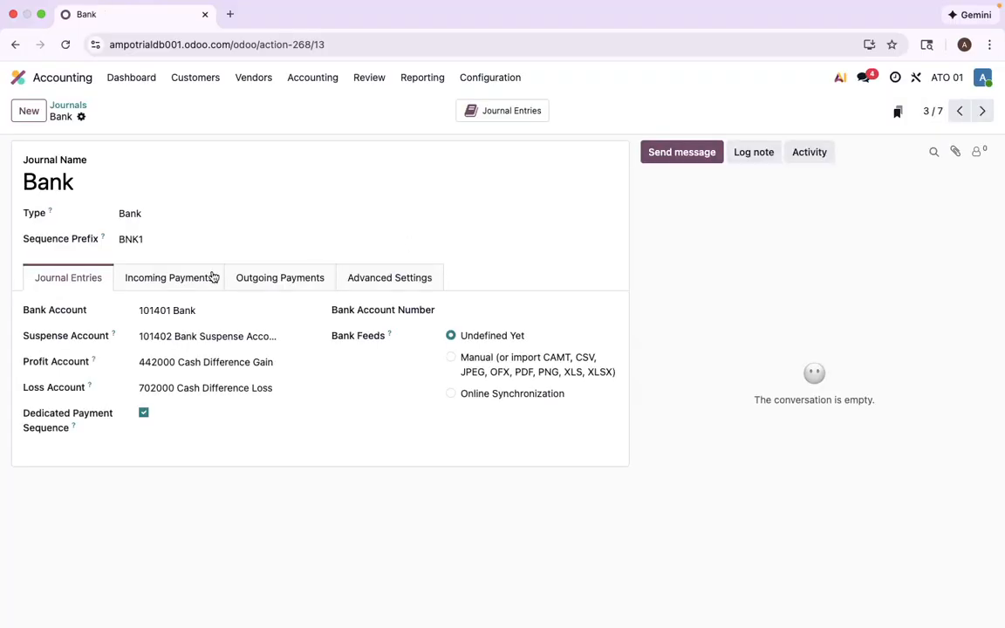
{"action": "left_click", "coordinate": [174, 278]}
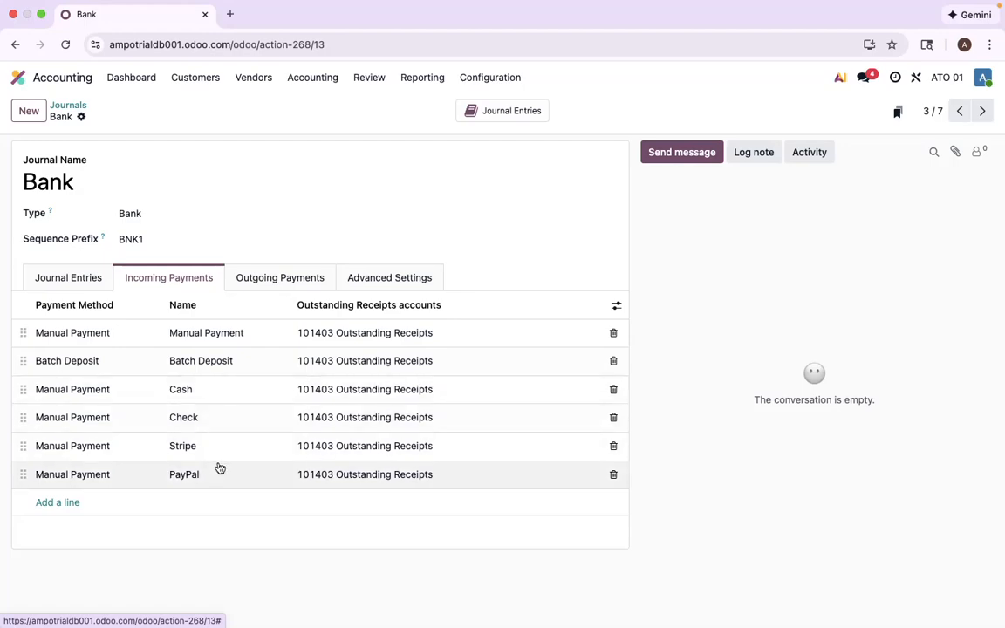
{"action": "left_click", "coordinate": [210, 78]}
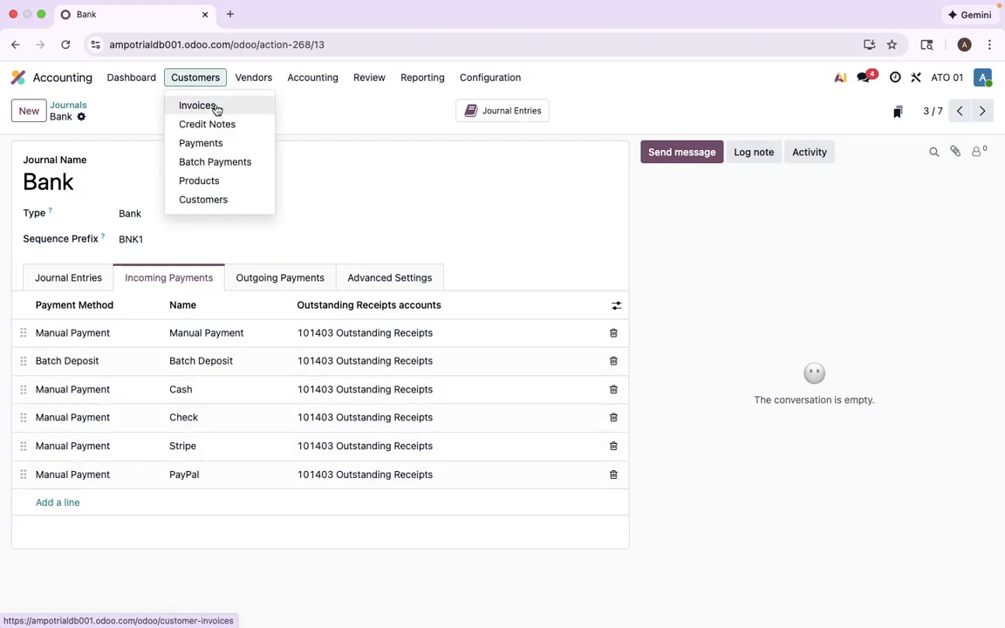
{"action": "left_click", "coordinate": [223, 144]}
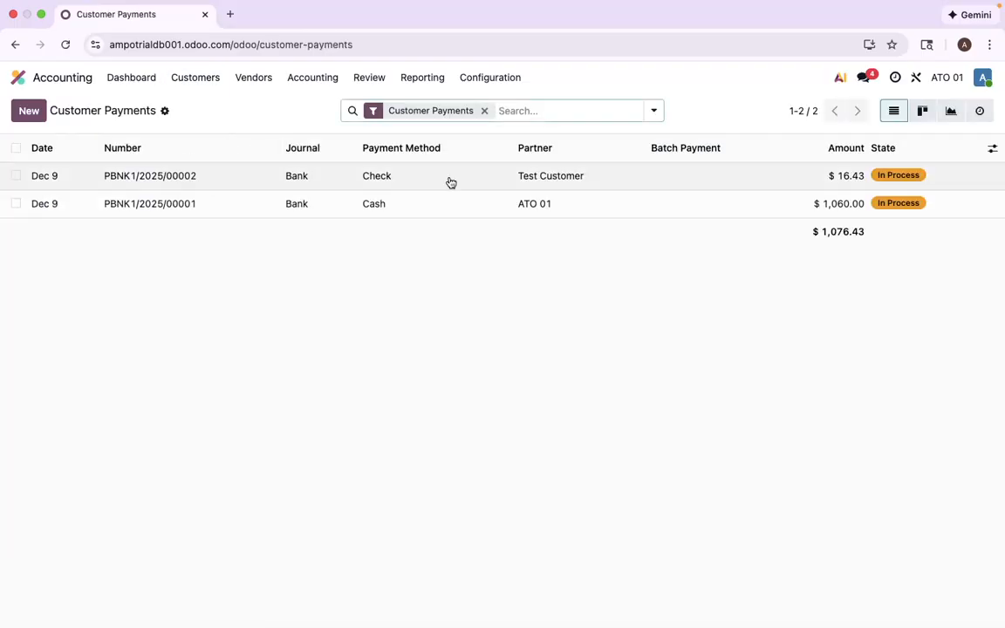